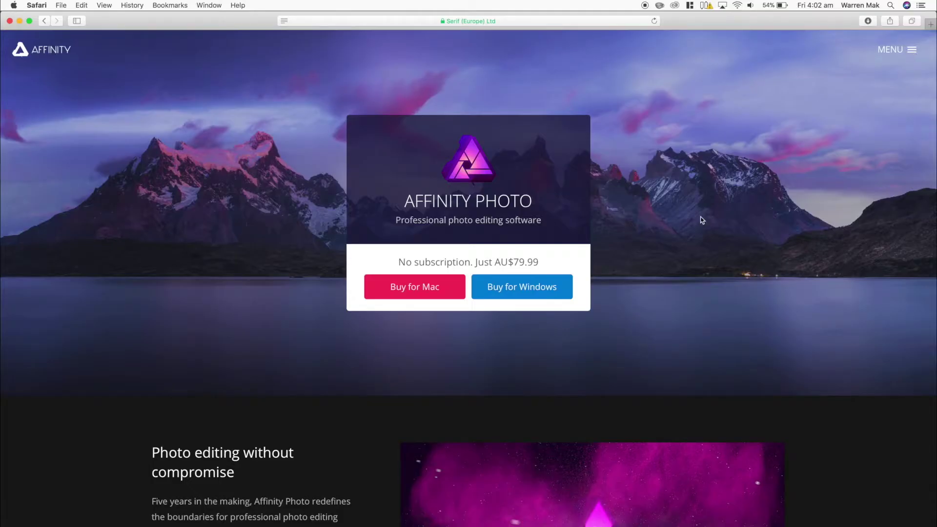
Scroll the Affinity Photo page down to the 'NEW – version 1.5 now available' feature list.
scroll(701, 219, down, 4)
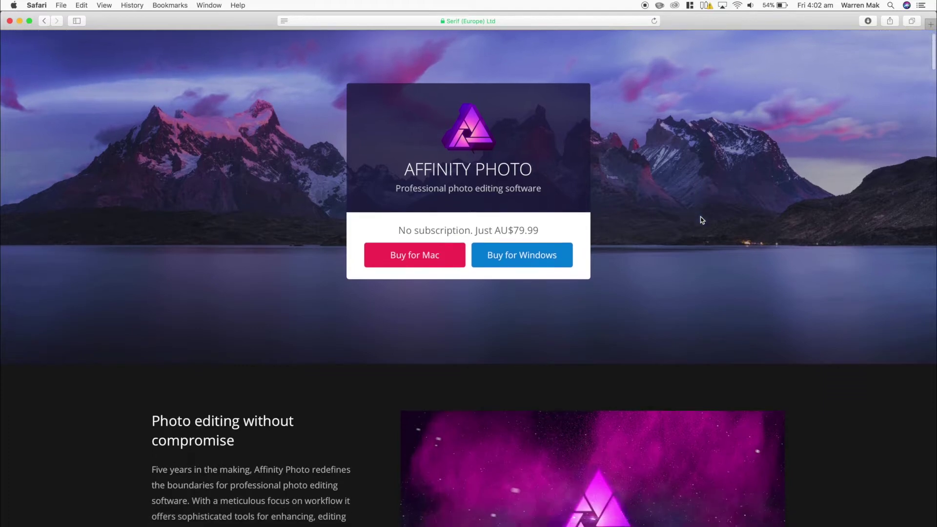
scroll(701, 220, down, 5)
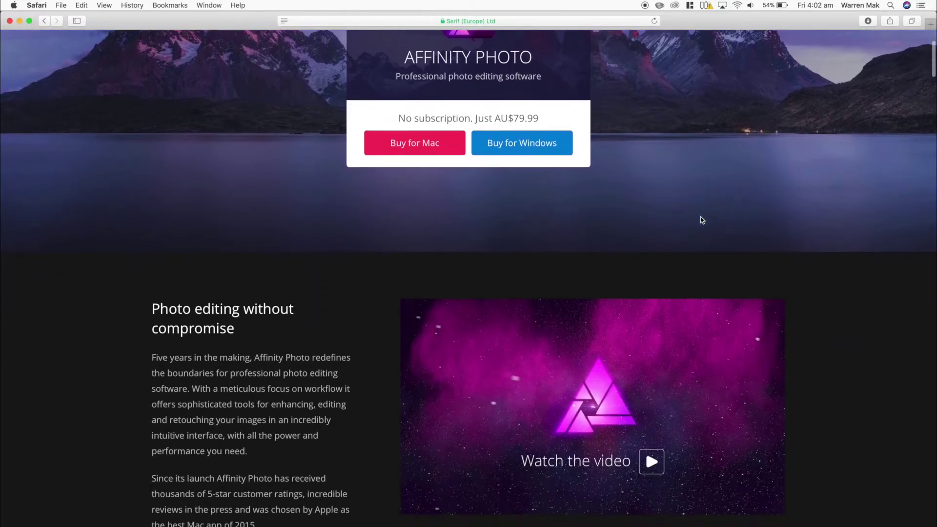
scroll(702, 219, down, 6)
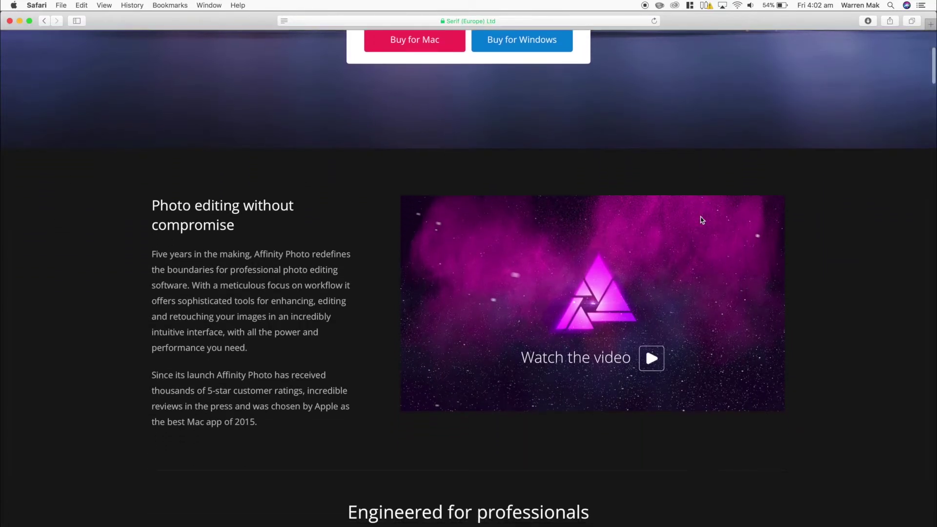
scroll(702, 220, down, 6)
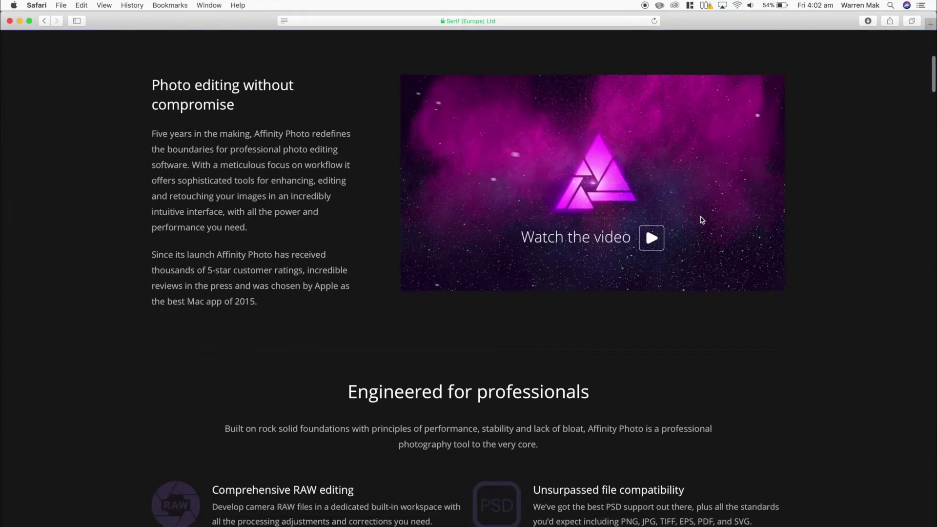
scroll(702, 221, down, 6)
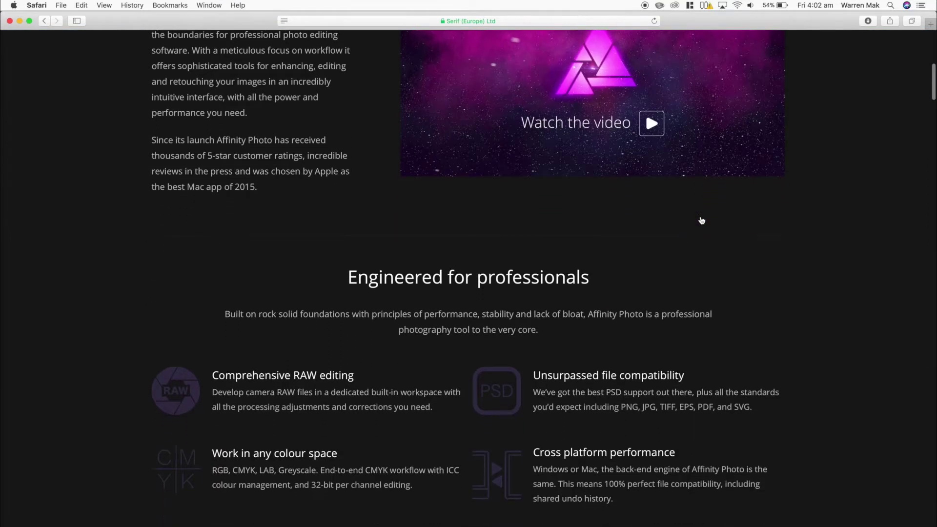
scroll(701, 220, down, 7)
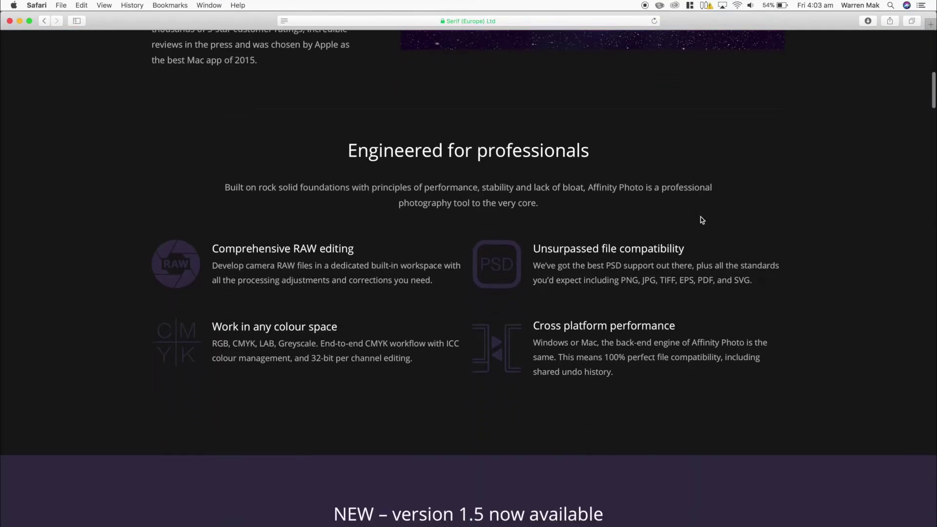
scroll(702, 220, down, 6)
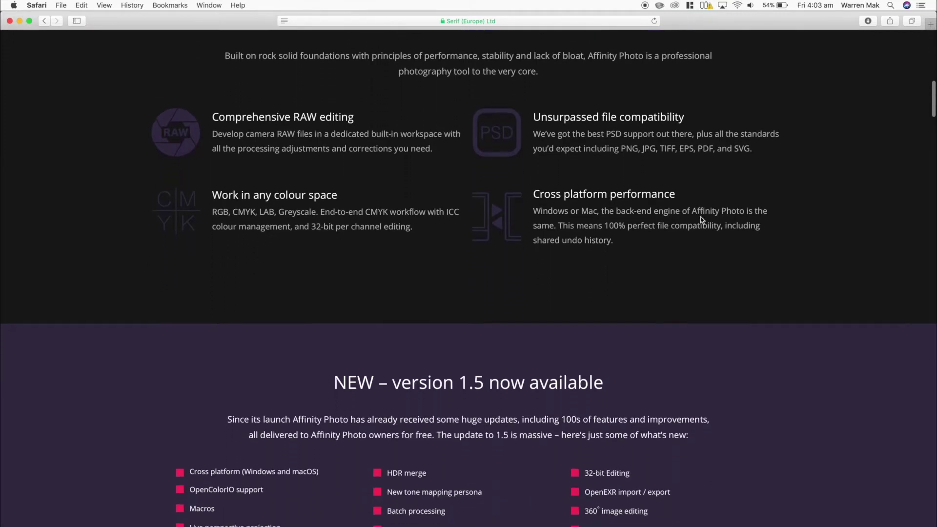
scroll(701, 220, down, 6)
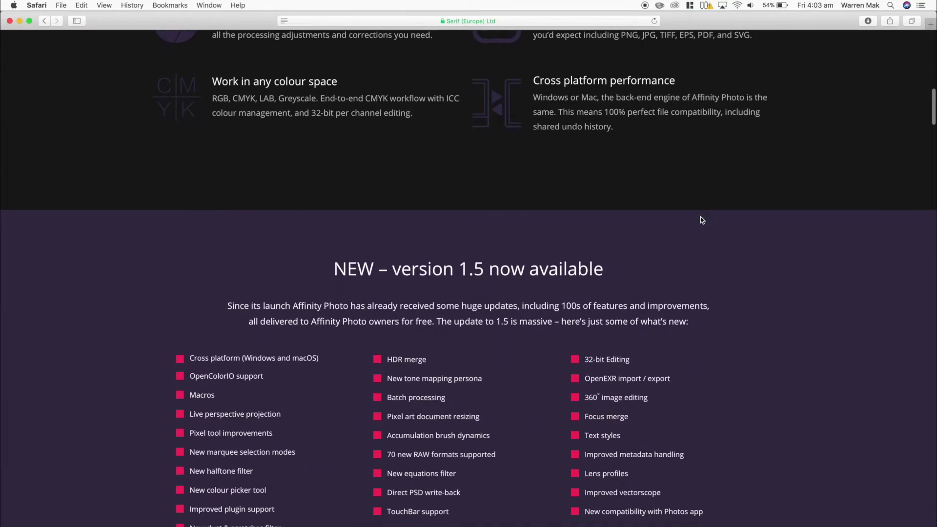
scroll(702, 221, down, 2)
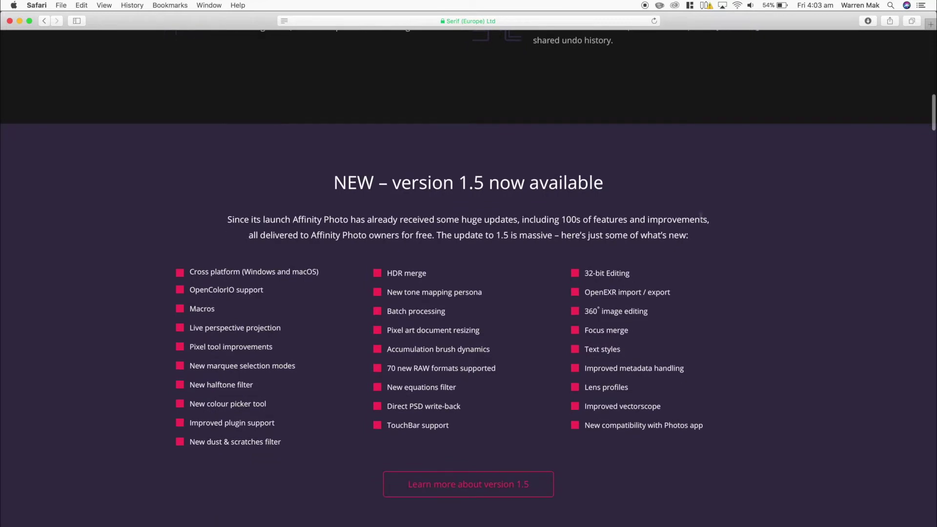
scroll(701, 218, down, 4)
scroll(701, 217, down, 2)
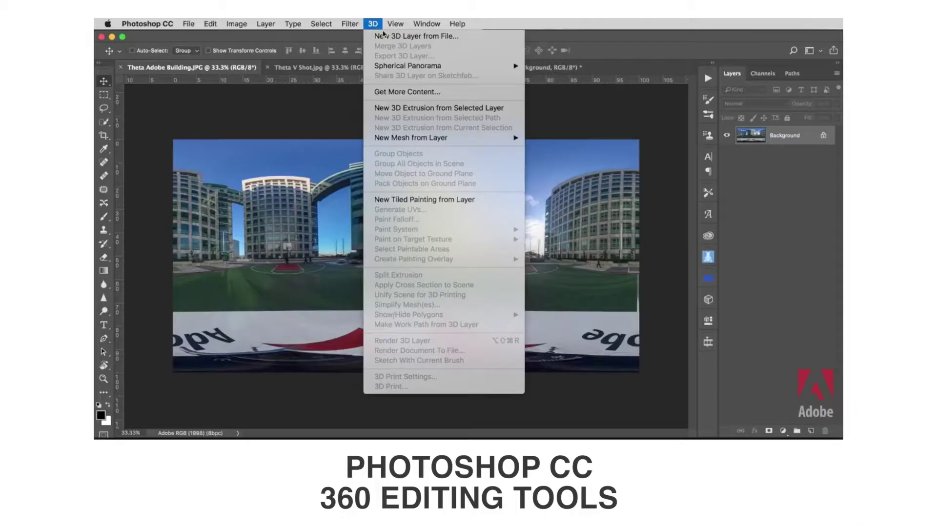
Show the photo as a spherical panorama tilted to the ground logo, camera FOV set to 1.
click(561, 77)
drag(541, 147, 441, 345)
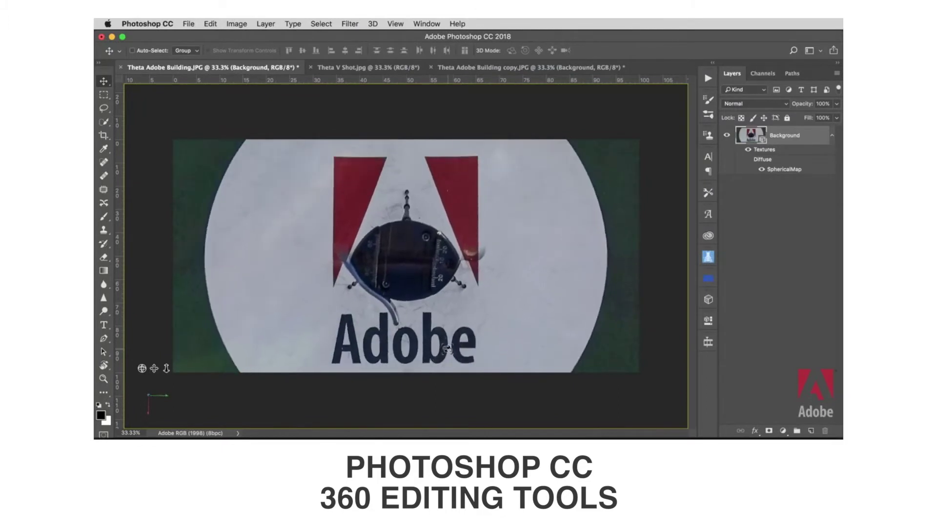
click(708, 321)
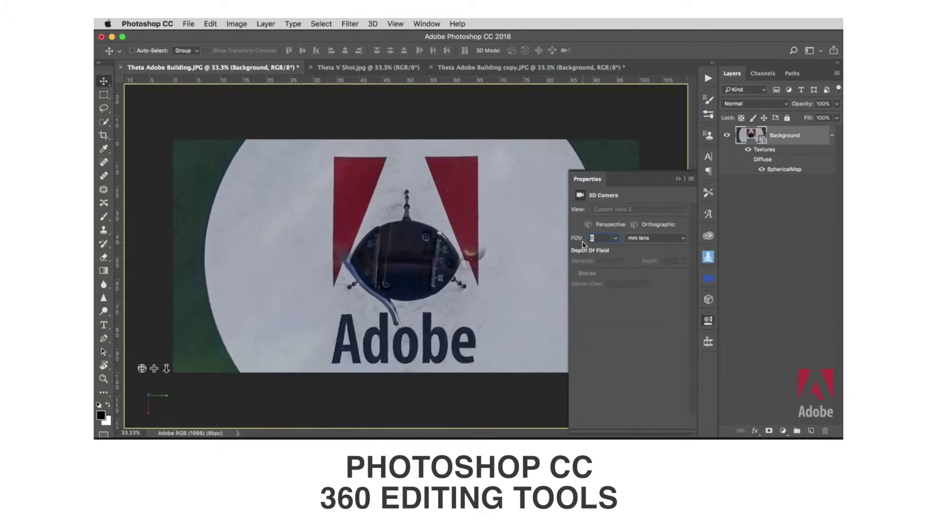
text(1)
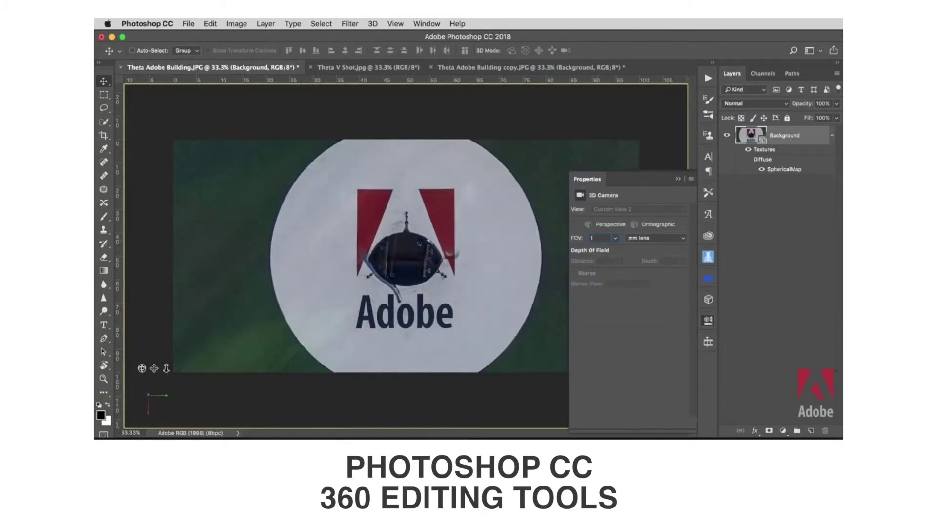
click(708, 321)
Paint out the red logo strokes with Clone Stamp and heal the remaining blemish.
click(104, 230)
alt+click(484, 193)
drag(442, 195, 442, 229)
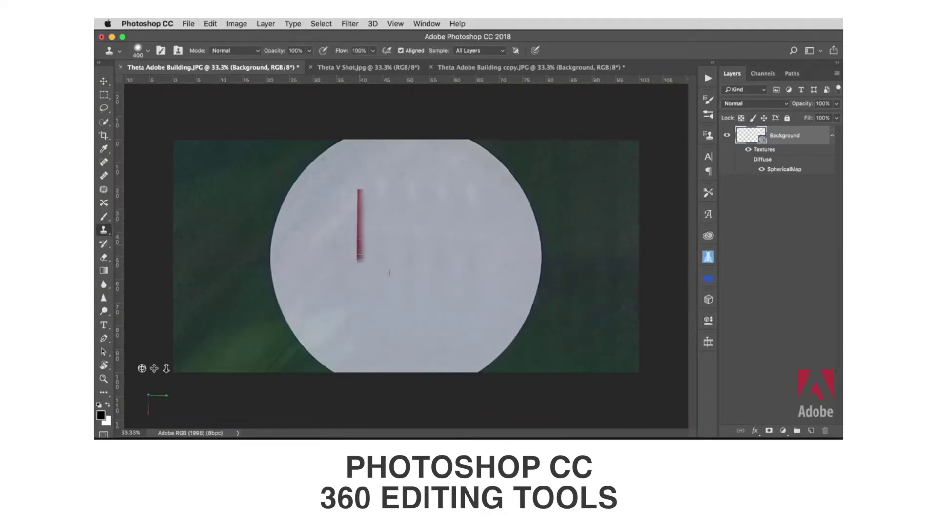
drag(360, 237, 360, 201)
click(109, 163)
click(354, 185)
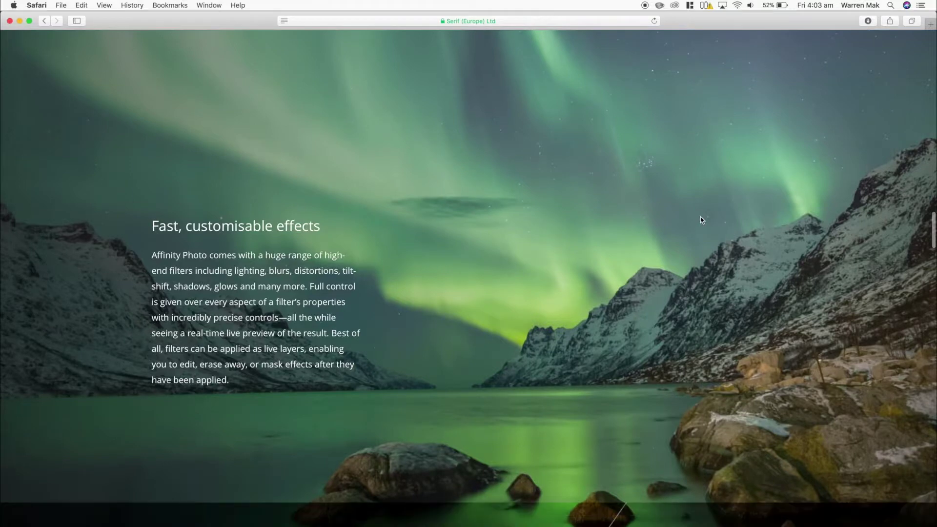
Scroll past the feature sections to the 'Only AU$79.99' buy area and footer, then switch to the App Store.
scroll(701, 220, down, 5)
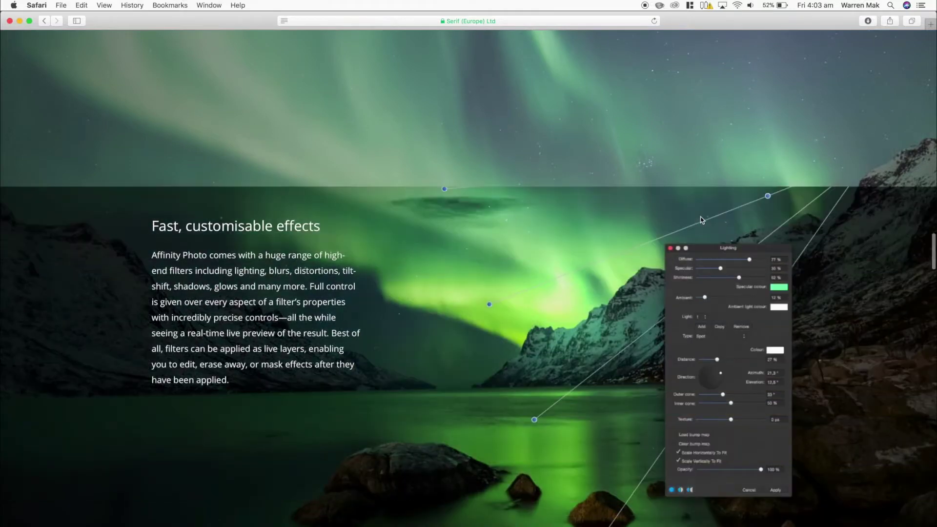
scroll(701, 220, down, 10)
scroll(701, 220, down, 10)
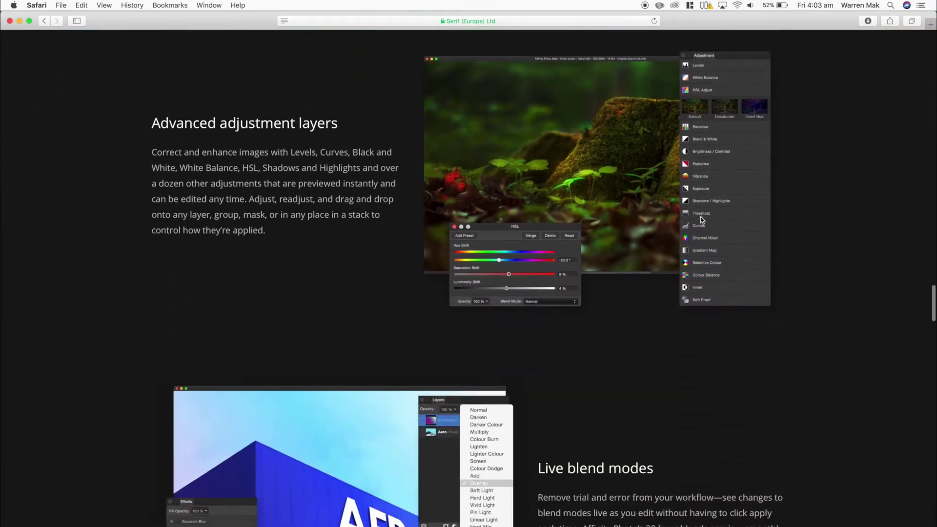
scroll(701, 220, down, 10)
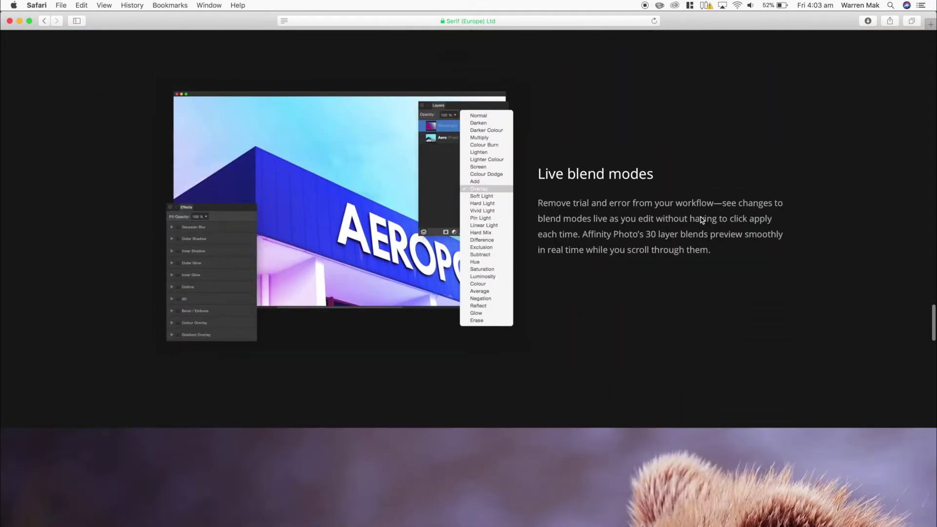
scroll(701, 220, down, 10)
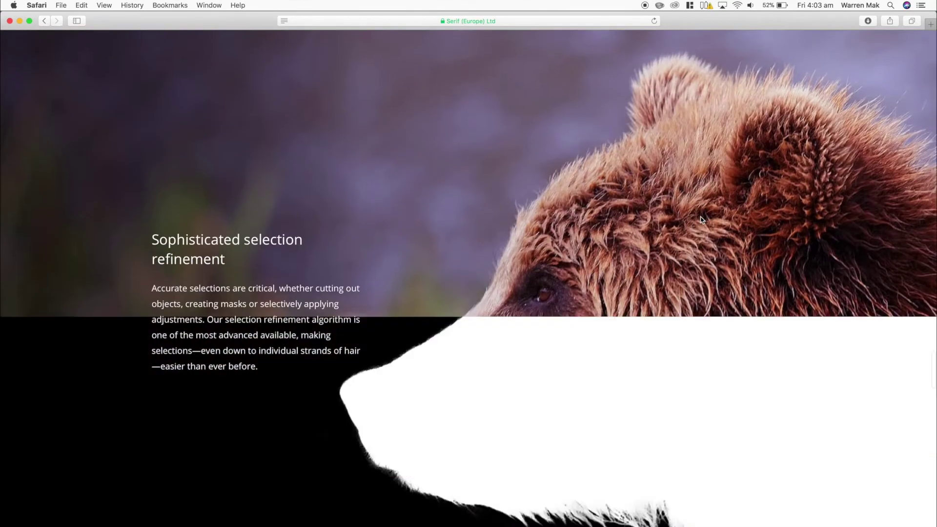
scroll(701, 220, down, 15)
scroll(701, 221, down, 4)
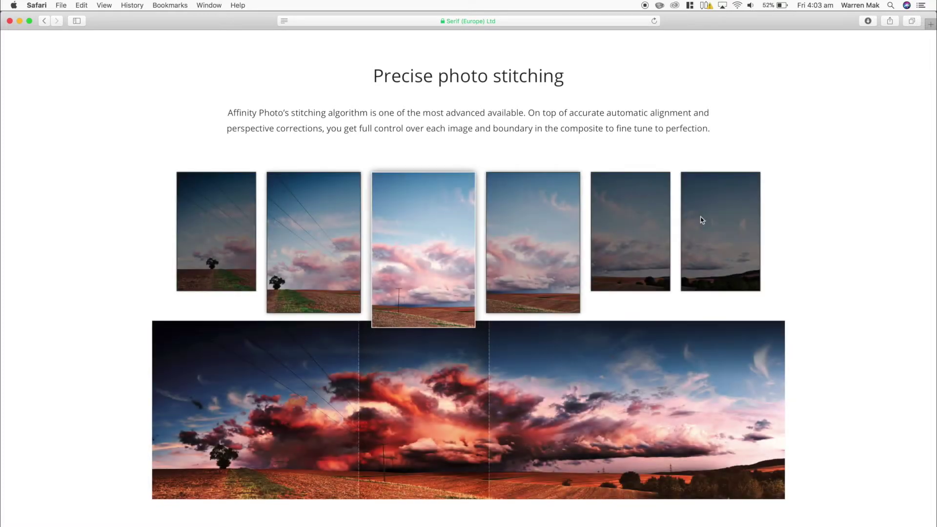
scroll(701, 220, down, 10)
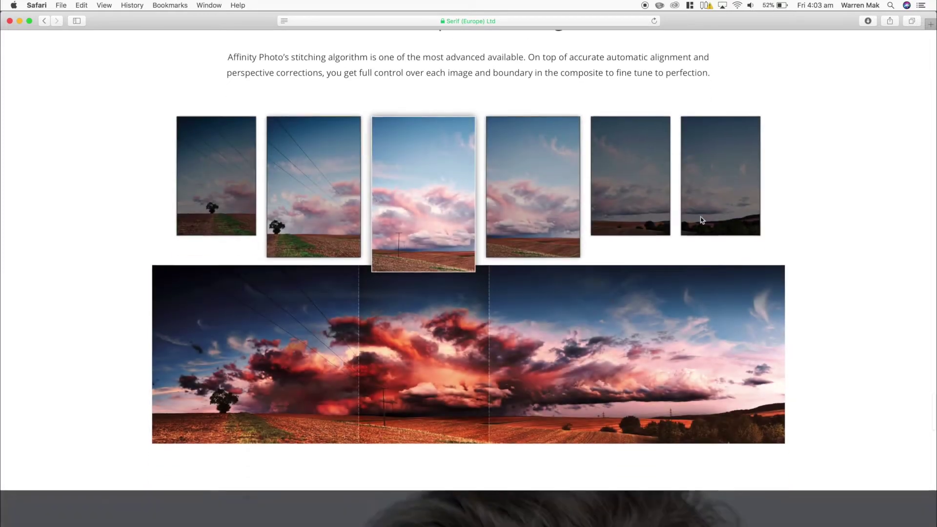
scroll(701, 220, down, 5)
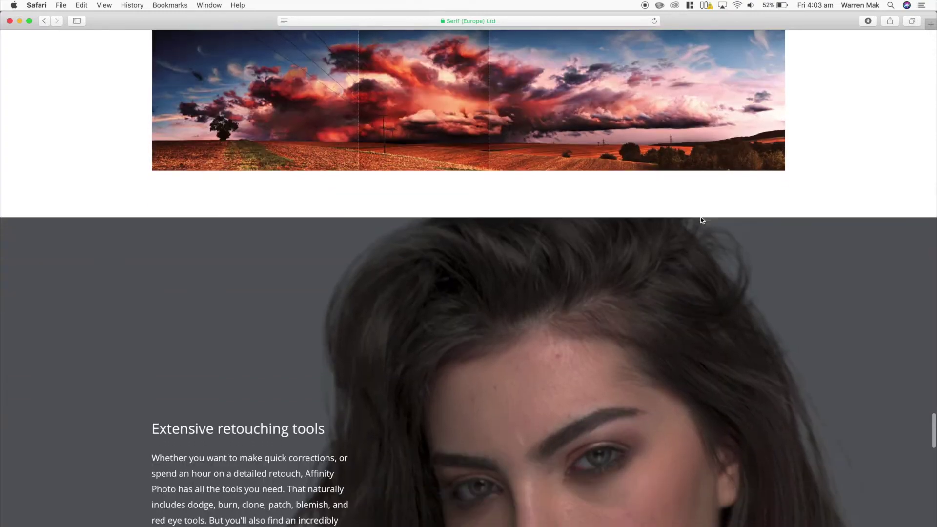
scroll(701, 220, down, 2)
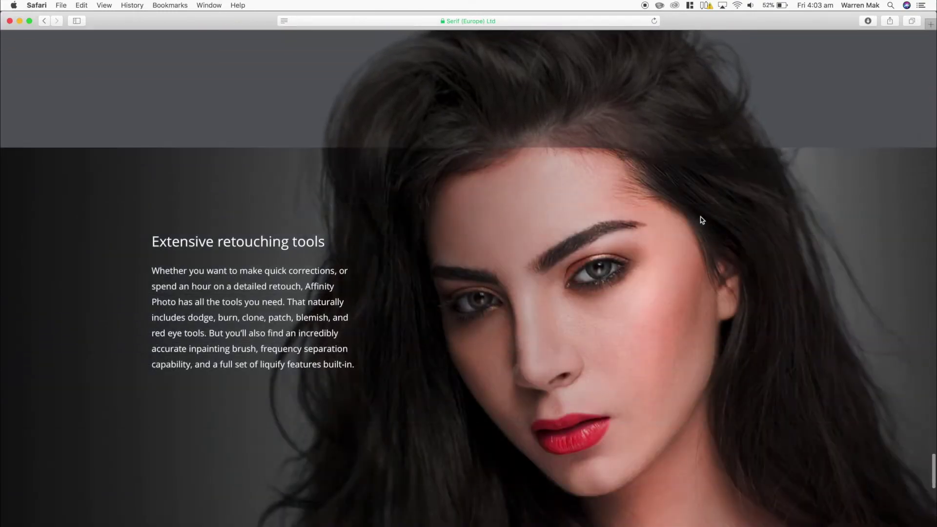
scroll(701, 220, down, 15)
scroll(701, 221, down, 13)
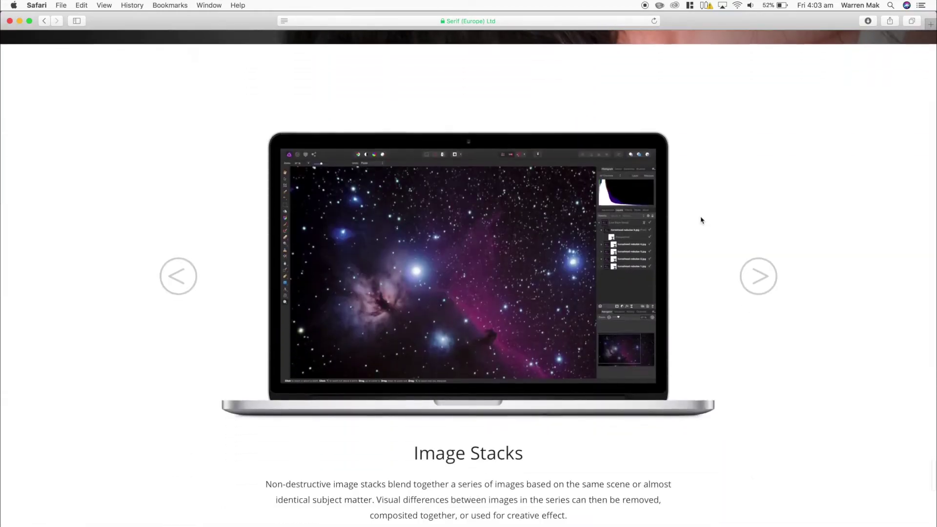
scroll(702, 220, down, 11)
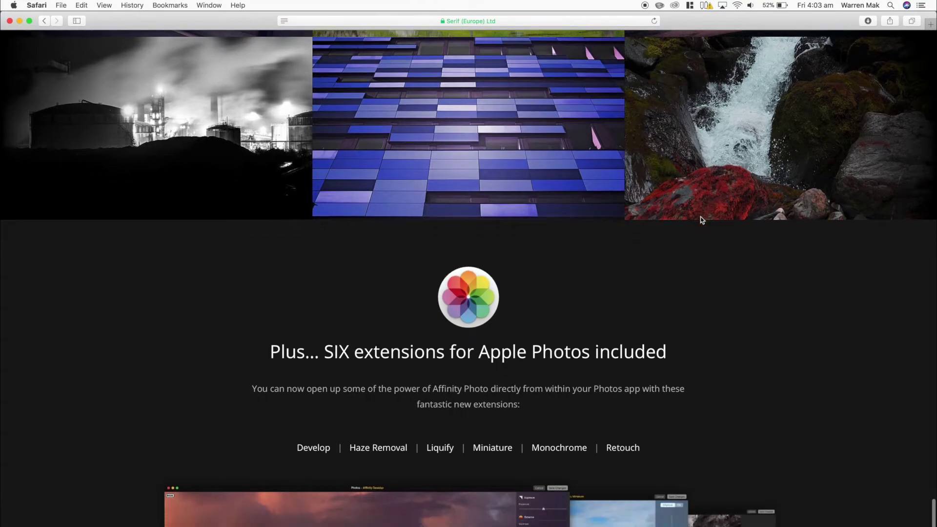
scroll(702, 220, up, 3)
scroll(701, 220, down, 11)
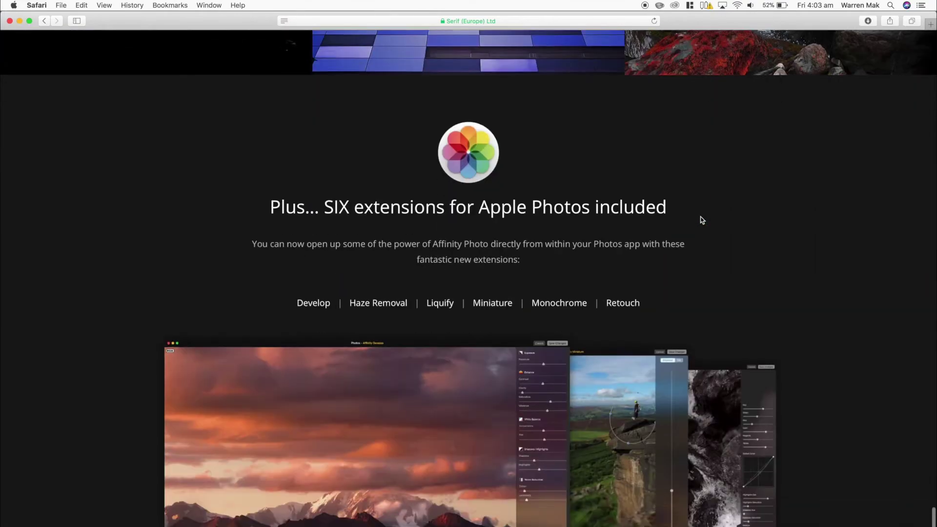
scroll(702, 220, down, 15)
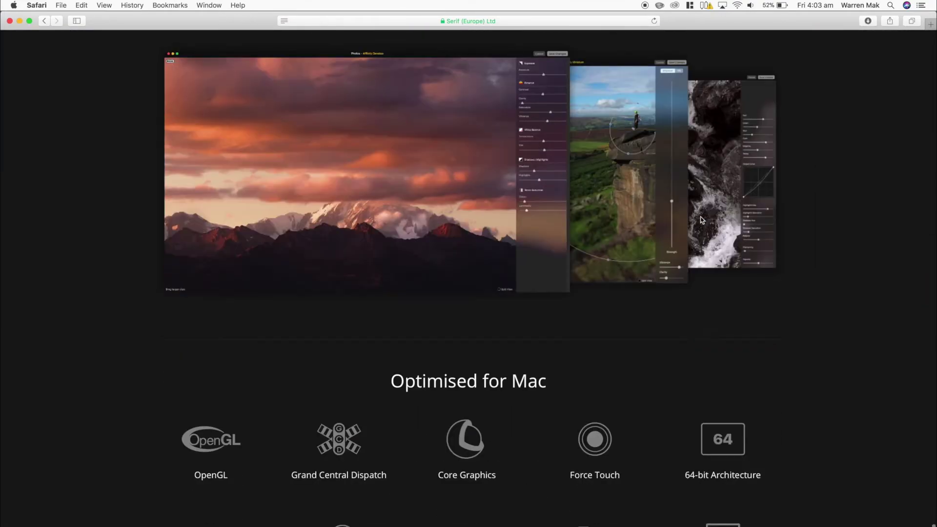
scroll(701, 220, down, 2)
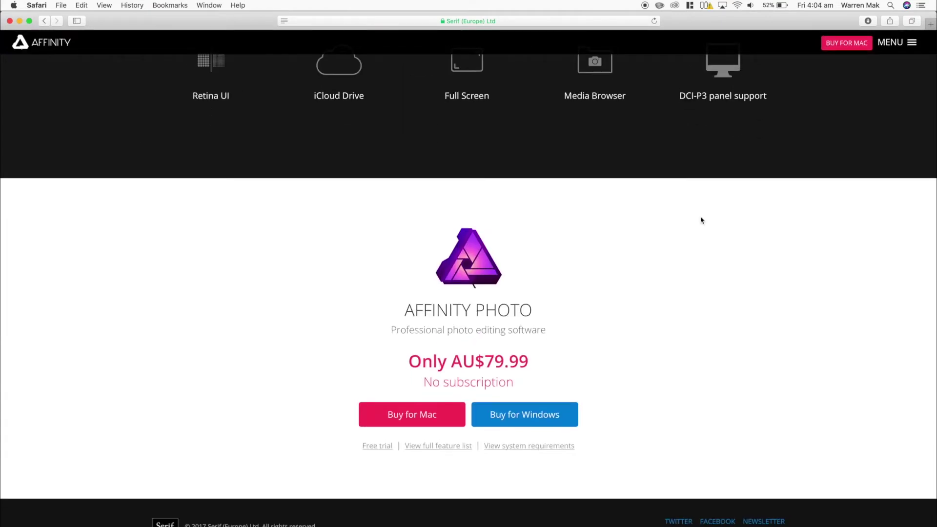
key(super+Tab)
key(super+Tab)
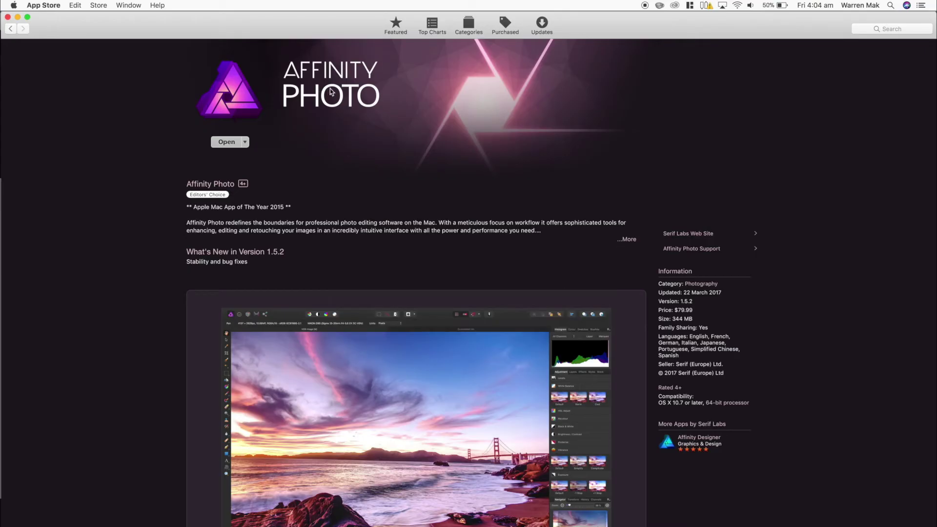
Scroll the App Store listing, then switch over to Finder.
scroll(448, 265, down, 8)
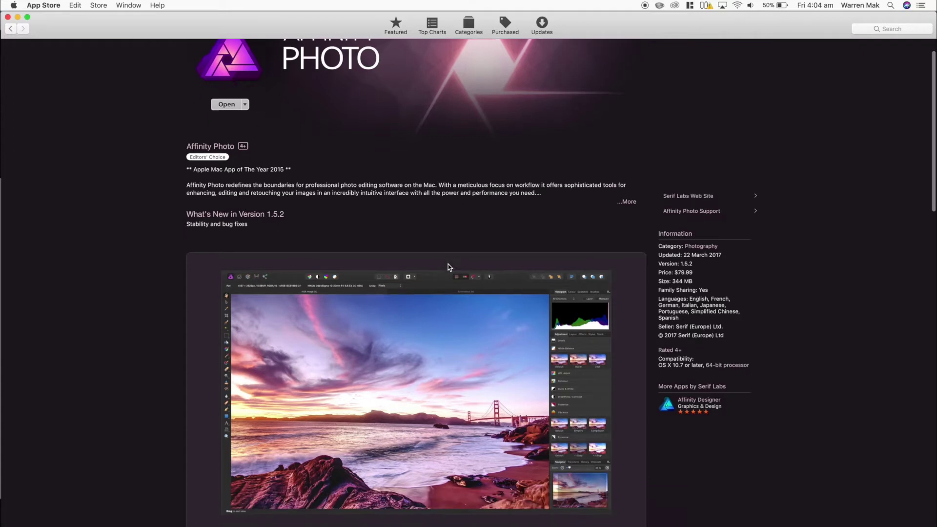
scroll(448, 265, down, 4)
scroll(448, 264, up, 12)
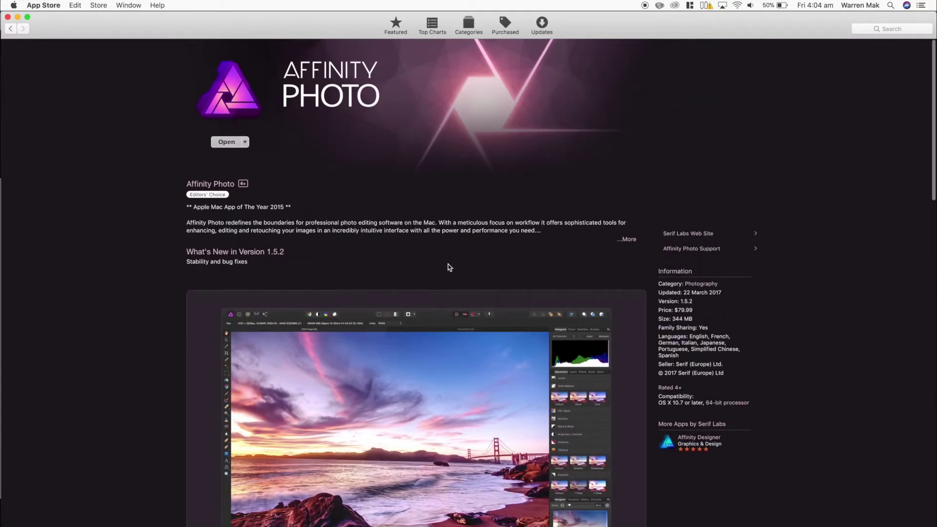
key(super+Tab)
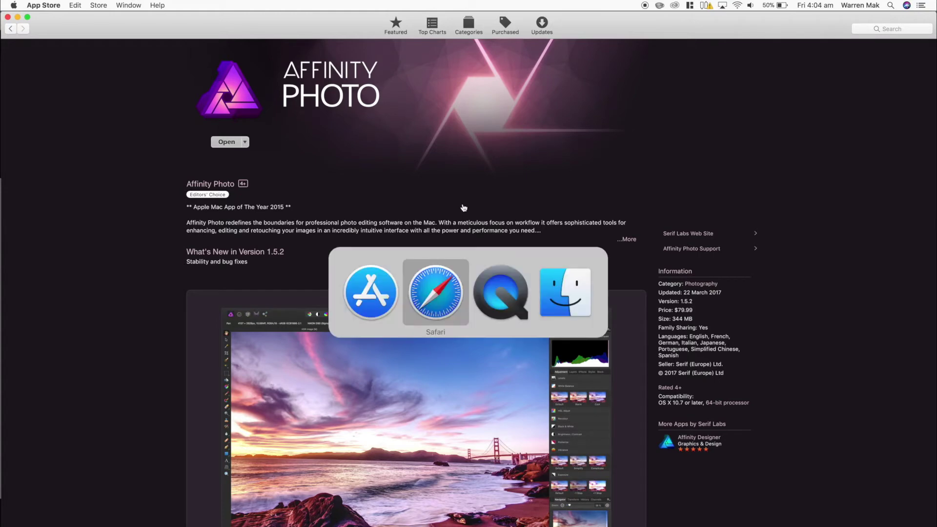
key(super+Tab)
key(super+Tab)
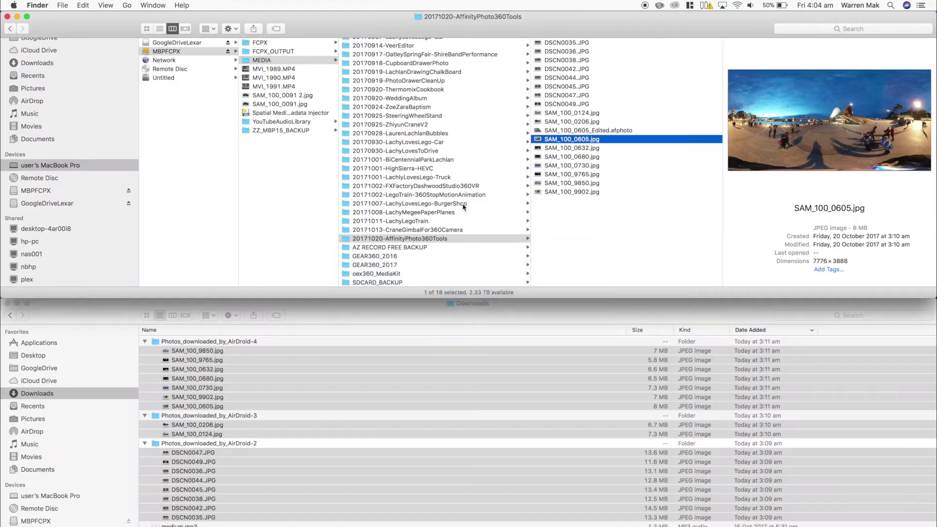
key(super+Tab)
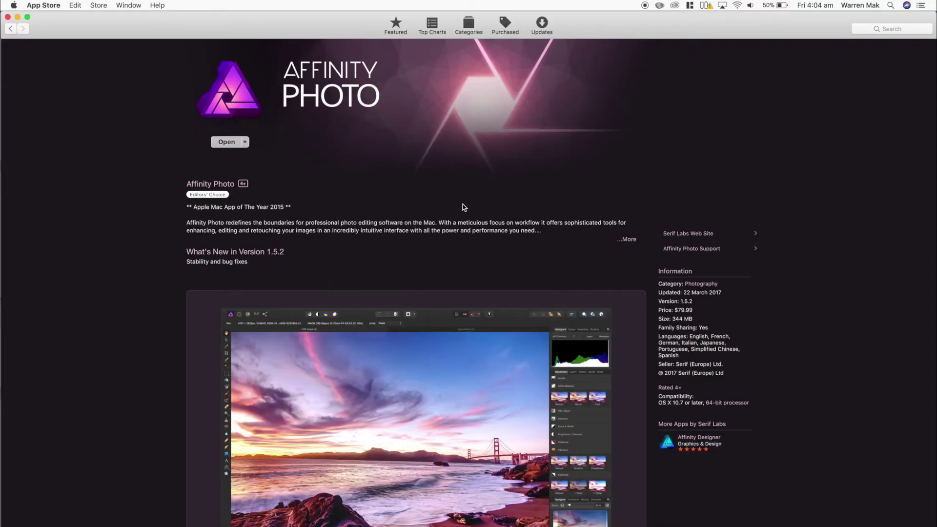
Search Launchpad for 'affini' and launch Affinity Photo.
key(F4)
text(affini)
key(Right)
key(Left)
key(Escape)
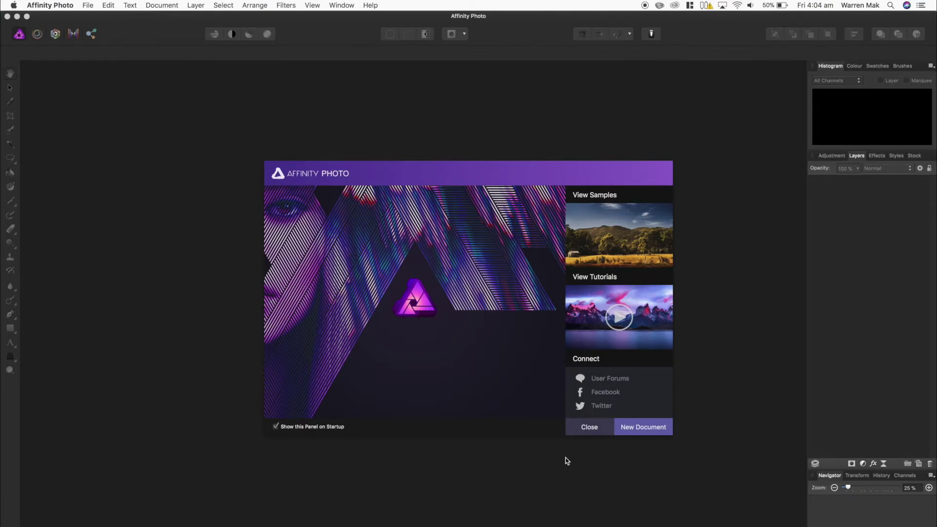
Close the welcome panel and open SAM_100_0605.jpg from File > Open Recent.
click(589, 428)
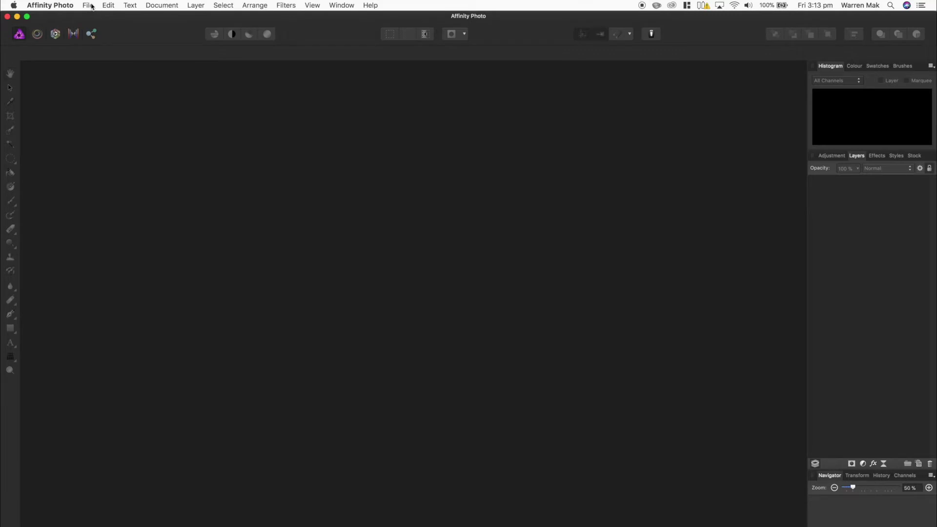
click(92, 6)
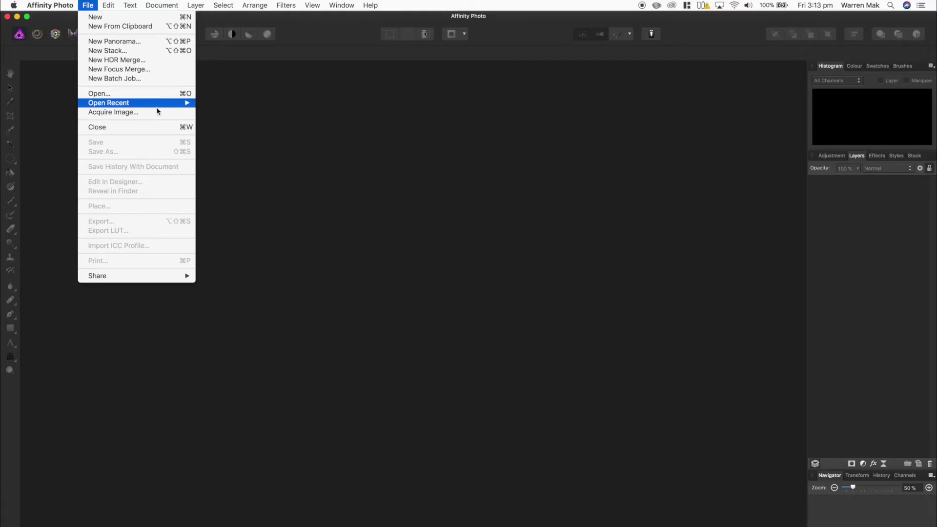
mouse_move(158, 107)
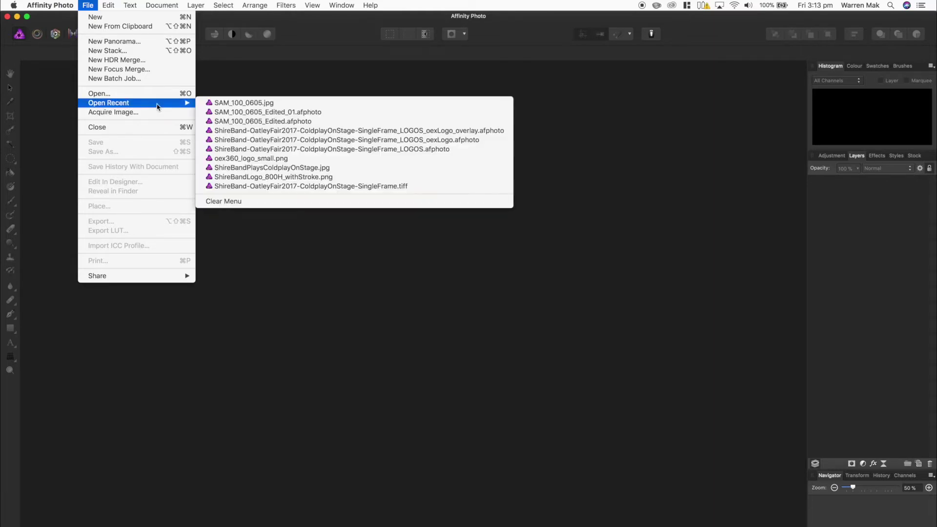
click(257, 103)
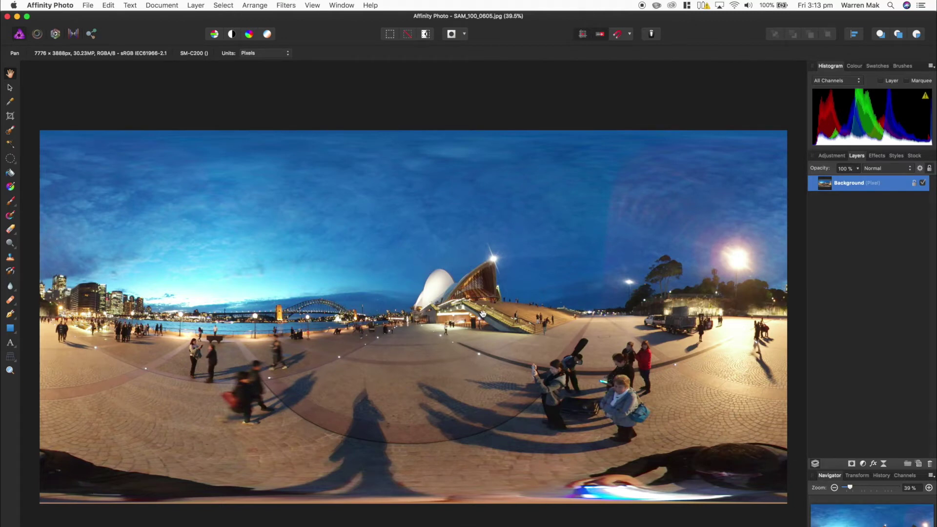
click(10, 88)
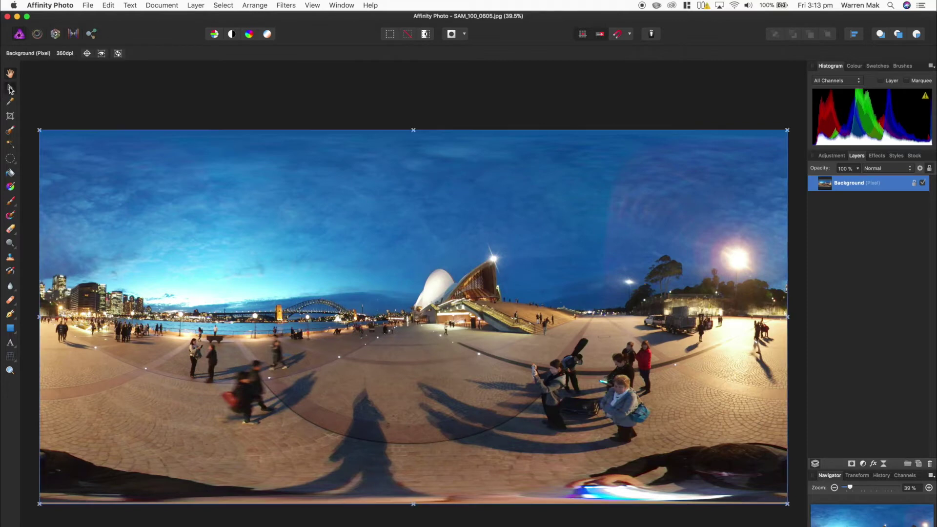
click(196, 5)
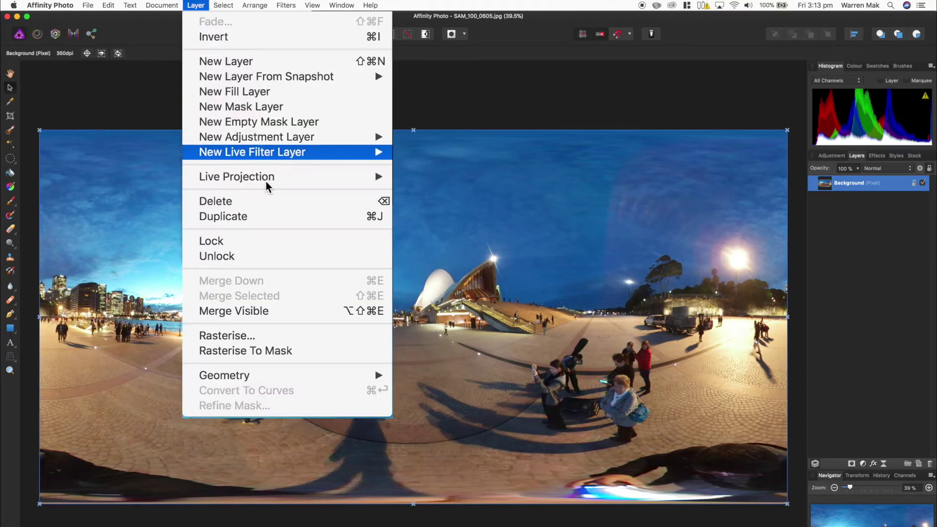
Apply an Equirectangular live projection to the Background layer, then remove it.
mouse_move(282, 181)
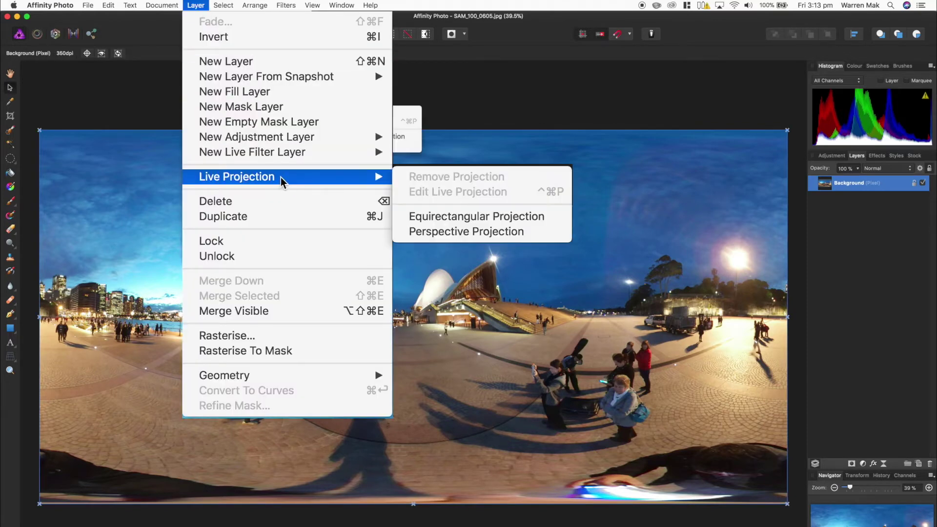
click(540, 222)
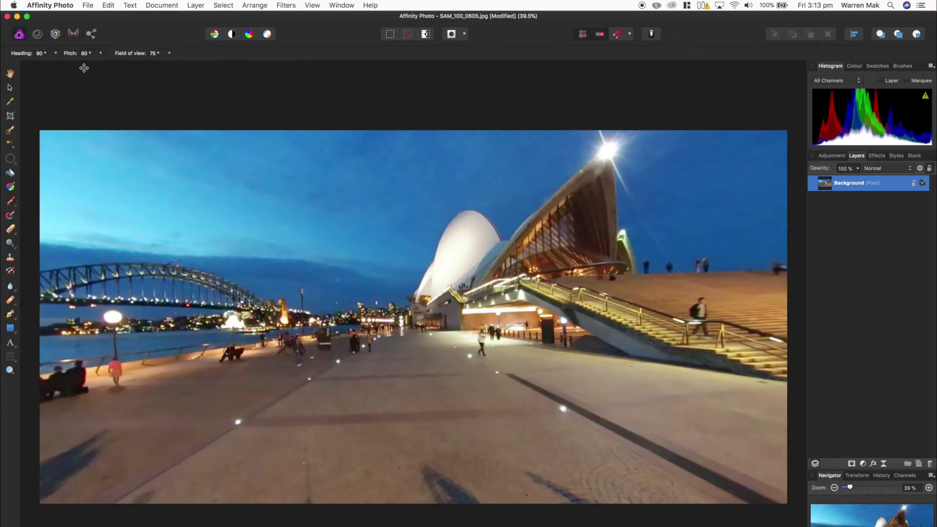
click(195, 6)
mouse_move(239, 113)
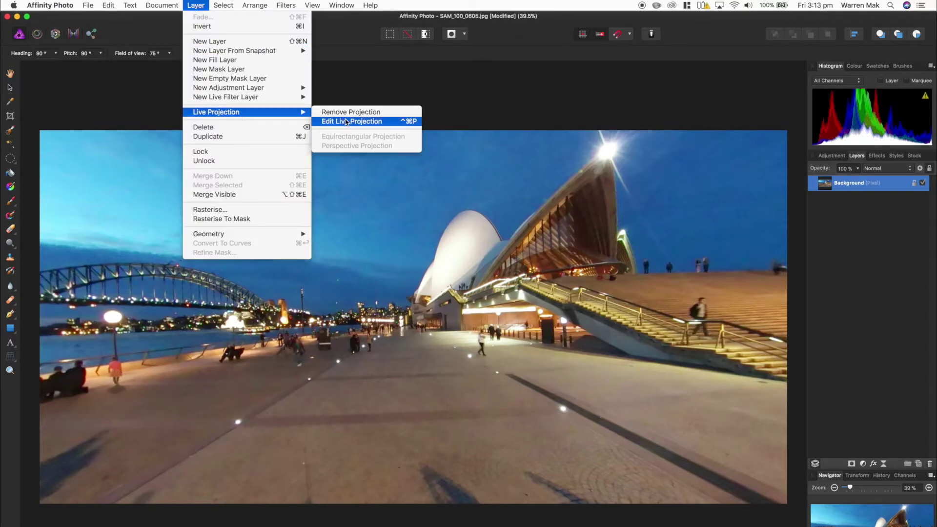
click(362, 116)
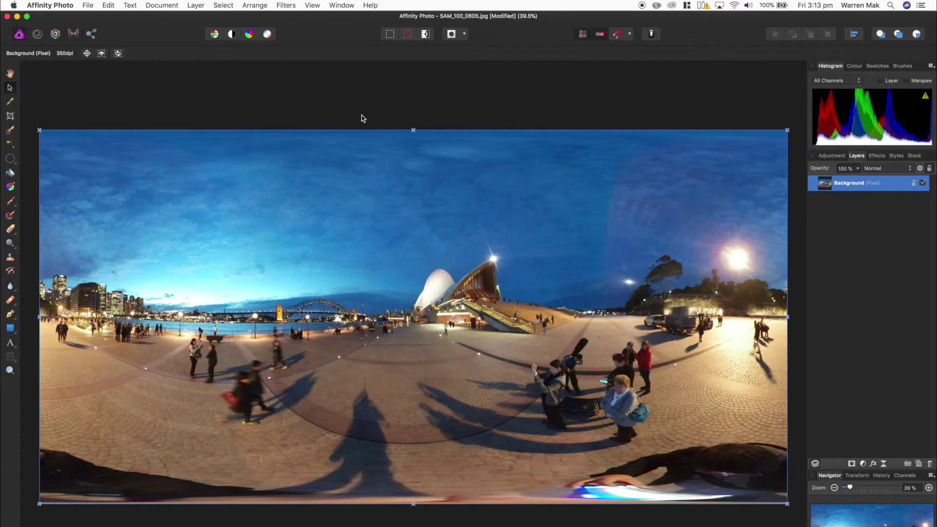
Duplicate the Background layer with Cmd+J and apply Equirectangular Projection to the copy.
key(super+j)
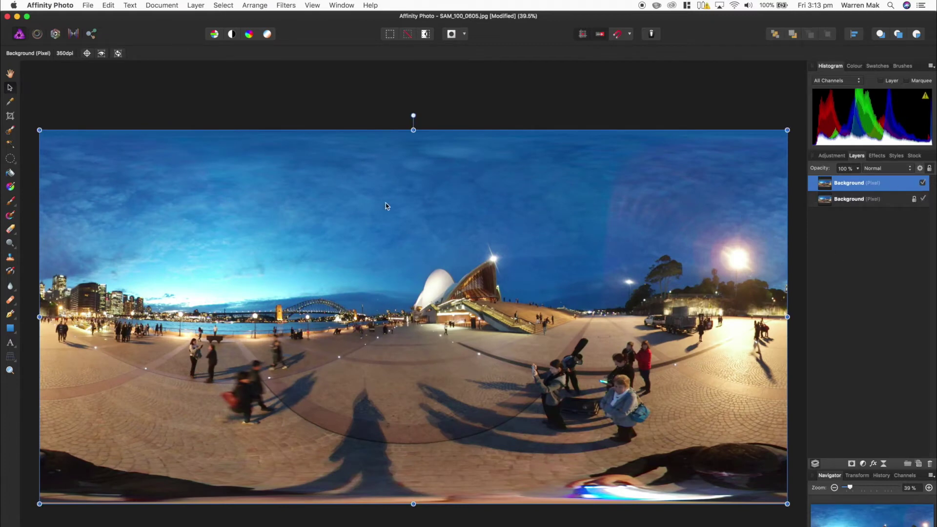
click(193, 6)
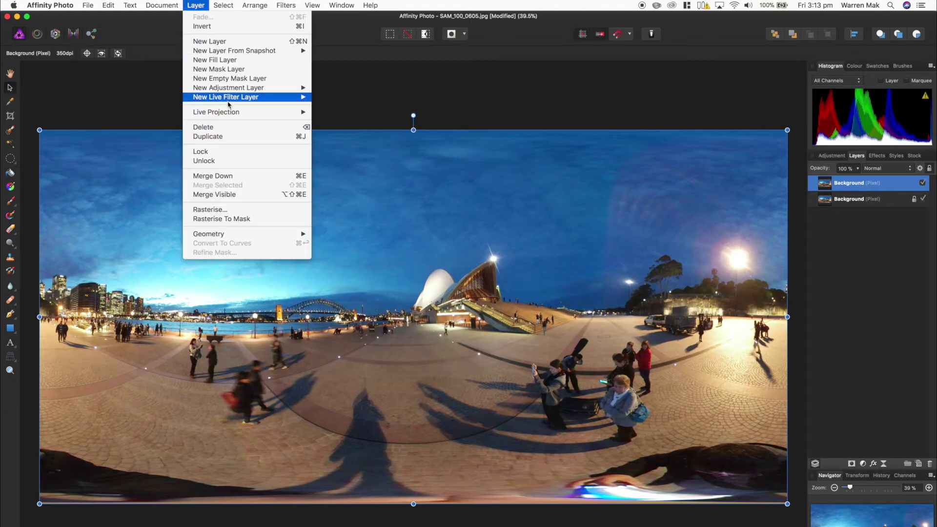
mouse_move(229, 115)
click(356, 136)
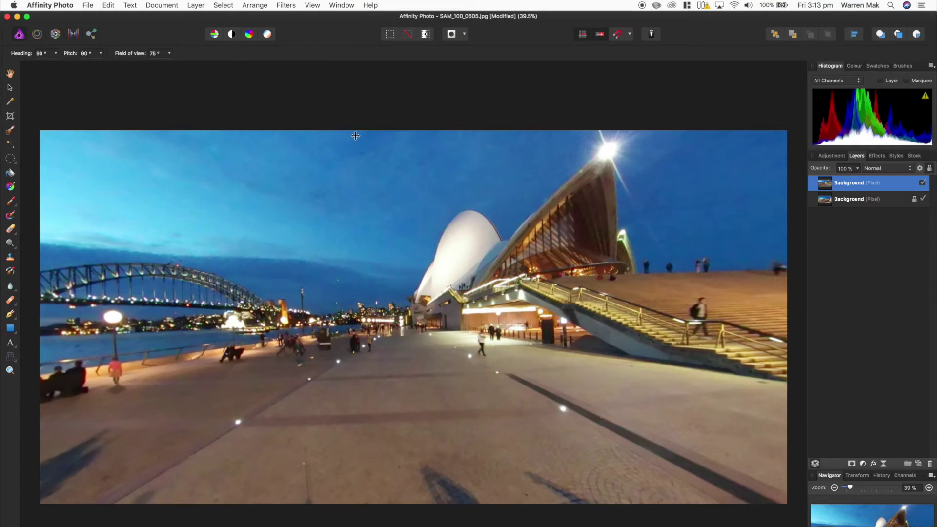
Rotate the 360° view past the bridge and city to the Opera House steps and ground.
drag(434, 325, 186, 301)
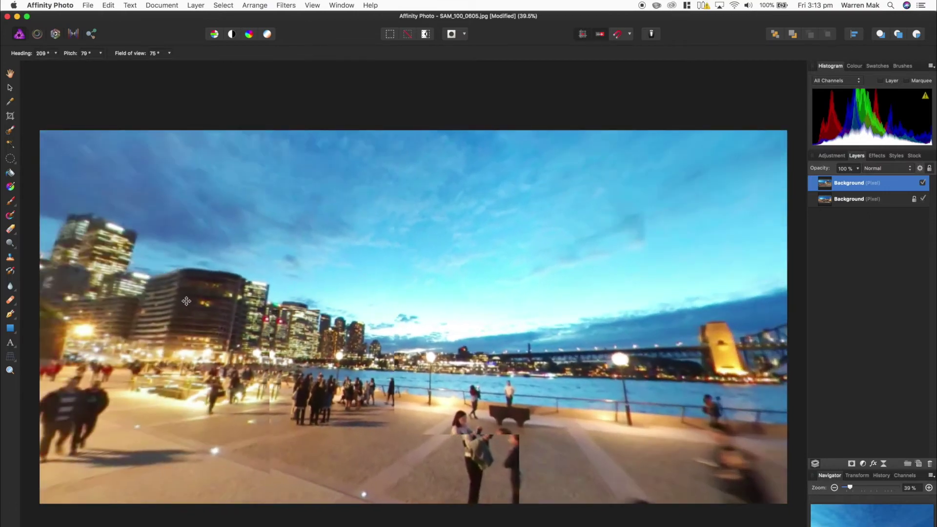
drag(465, 328, 234, 334)
drag(386, 336, 405, 370)
drag(313, 425, 372, 424)
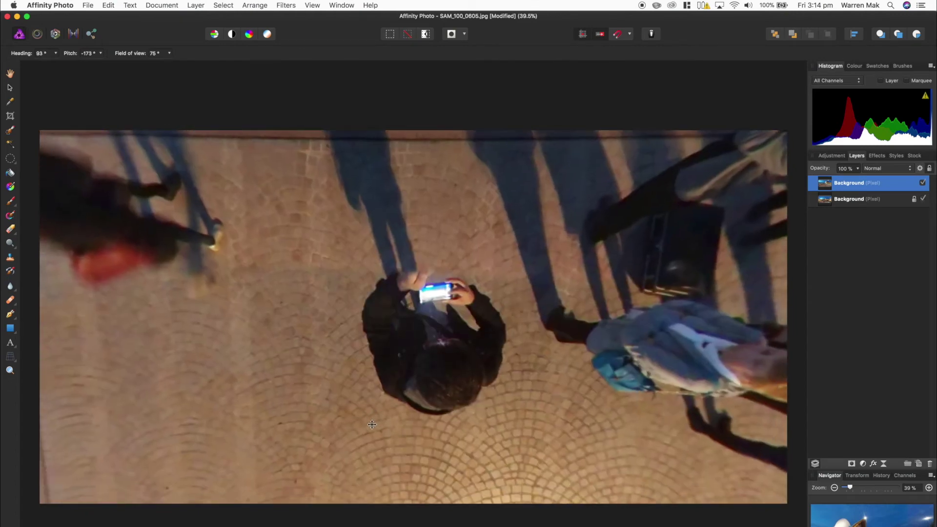
Widen the field of view to 90° and tilt straight down at the photographer.
click(169, 53)
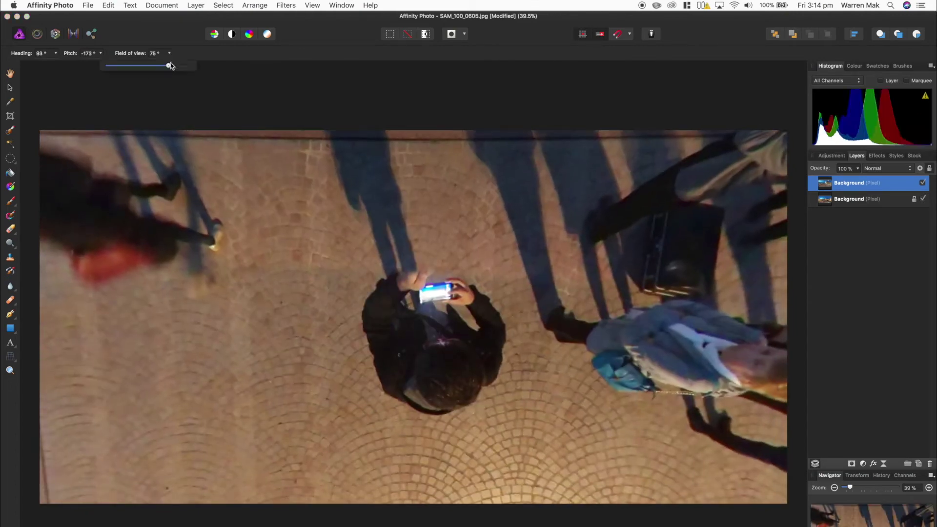
drag(169, 68, 188, 66)
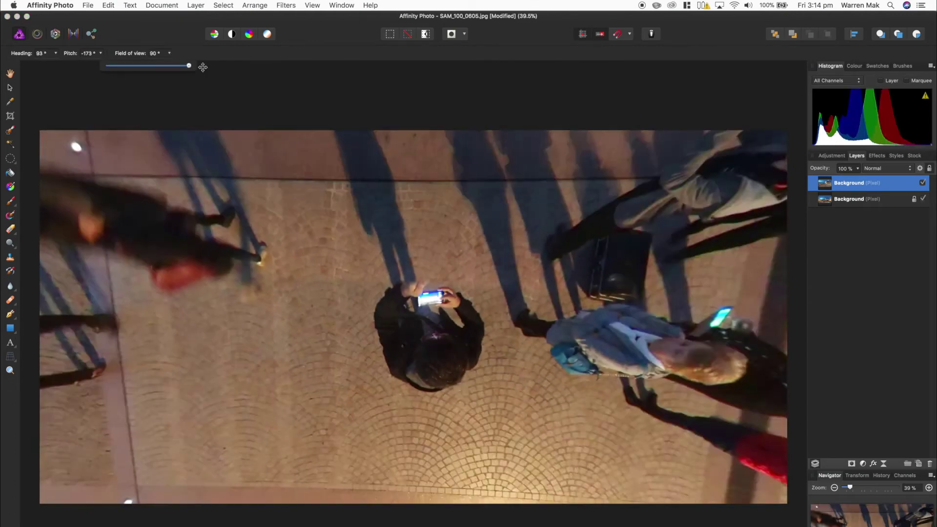
click(430, 244)
drag(430, 244, 430, 240)
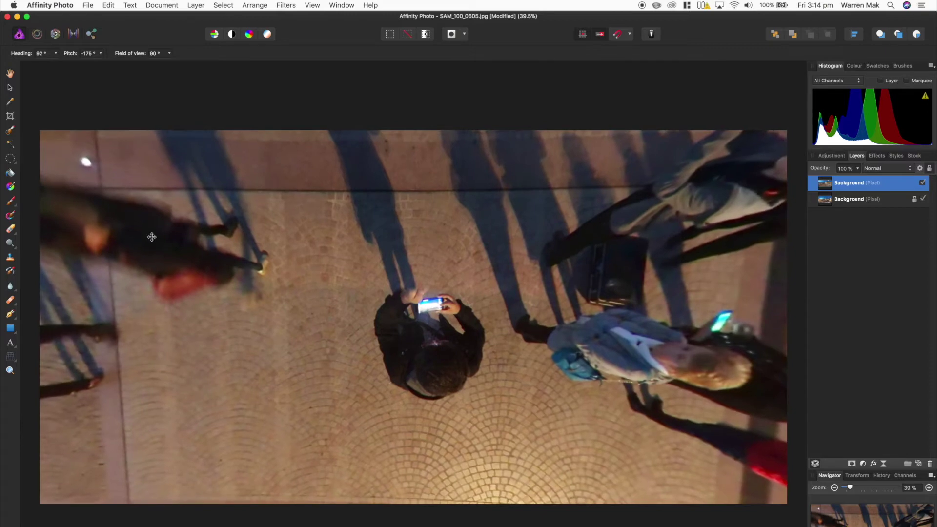
Paint out the photographer and the long ground shadow with the Inpainting Brush Tool.
click(11, 301)
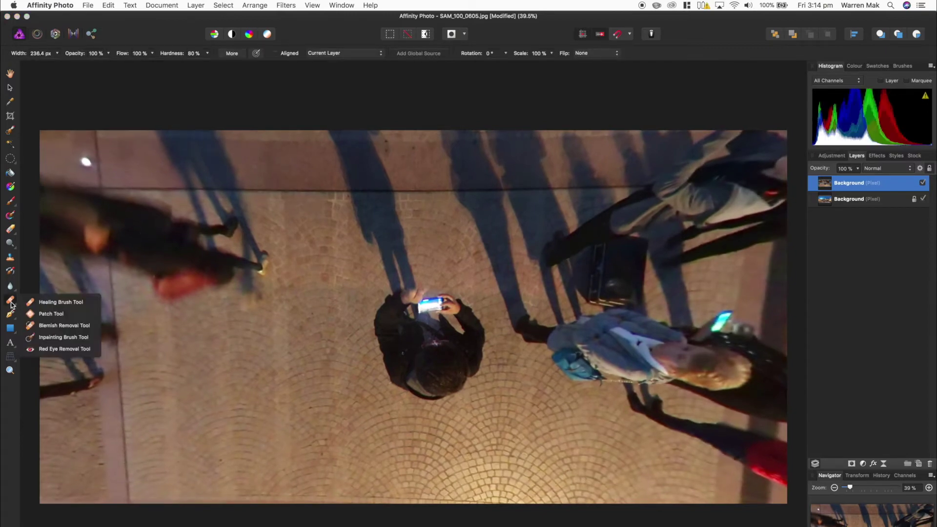
click(66, 338)
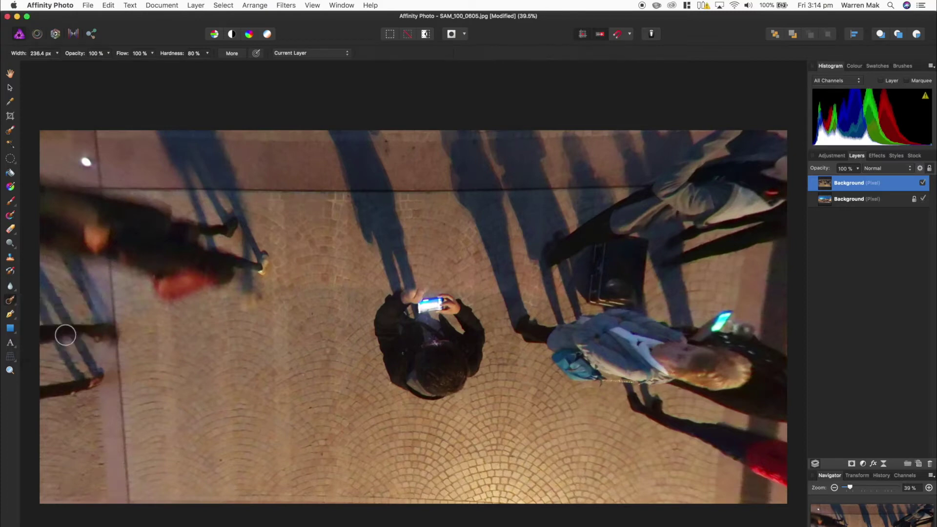
mouse_move(394, 298)
mouse_down()
mouse_move(381, 331)
mouse_move(393, 375)
mouse_move(415, 389)
mouse_move(443, 391)
mouse_move(468, 372)
mouse_move(479, 331)
mouse_move(456, 307)
mouse_move(417, 309)
mouse_move(419, 292)
mouse_move(399, 296)
mouse_move(399, 331)
mouse_move(425, 309)
mouse_move(421, 323)
mouse_move(458, 323)
mouse_move(463, 335)
mouse_move(461, 358)
mouse_move(440, 366)
mouse_move(418, 359)
mouse_move(419, 346)
mouse_move(447, 339)
mouse_up()
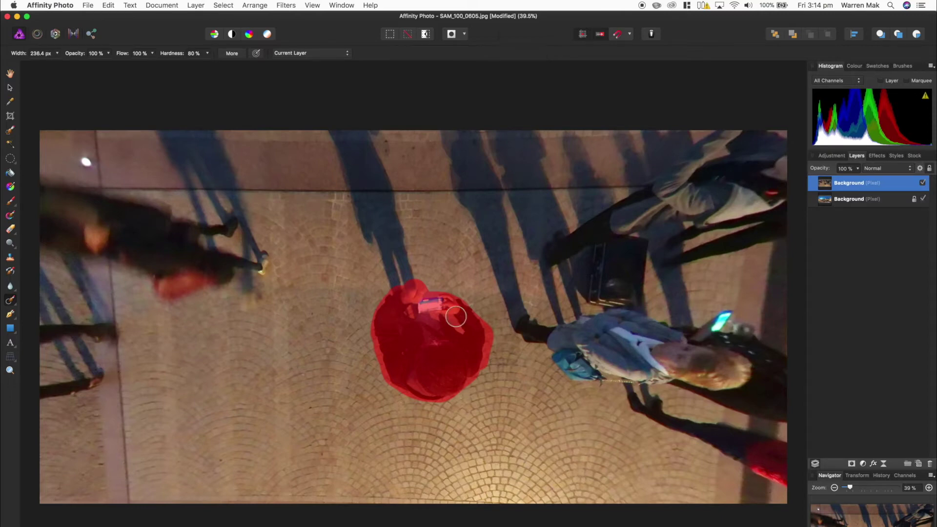
drag(464, 309, 440, 314)
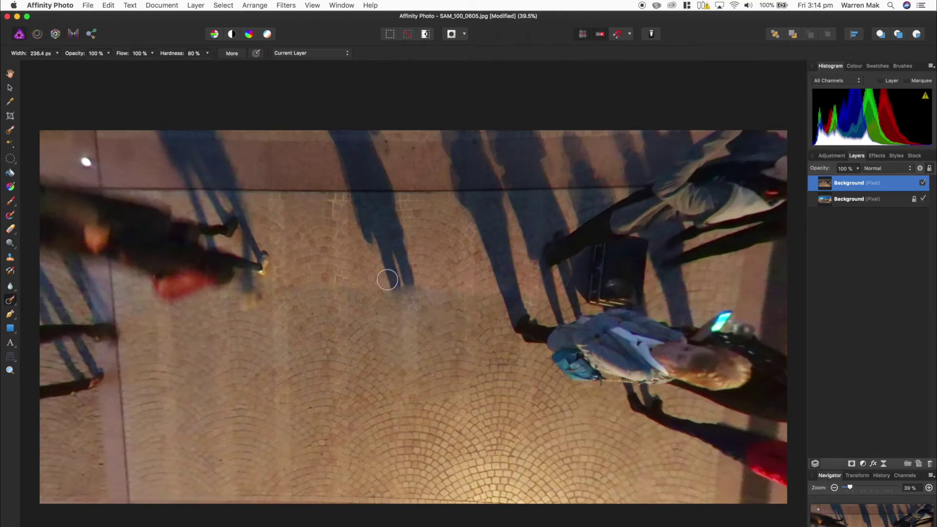
mouse_move(393, 286)
mouse_down()
mouse_move(364, 202)
mouse_move(369, 238)
mouse_move(355, 205)
mouse_move(354, 195)
mouse_move(389, 196)
mouse_move(409, 285)
mouse_move(382, 221)
mouse_move(399, 277)
mouse_move(368, 131)
mouse_move(382, 153)
mouse_move(379, 141)
mouse_move(333, 133)
mouse_move(357, 191)
mouse_move(363, 176)
mouse_move(350, 137)
mouse_move(368, 182)
mouse_up()
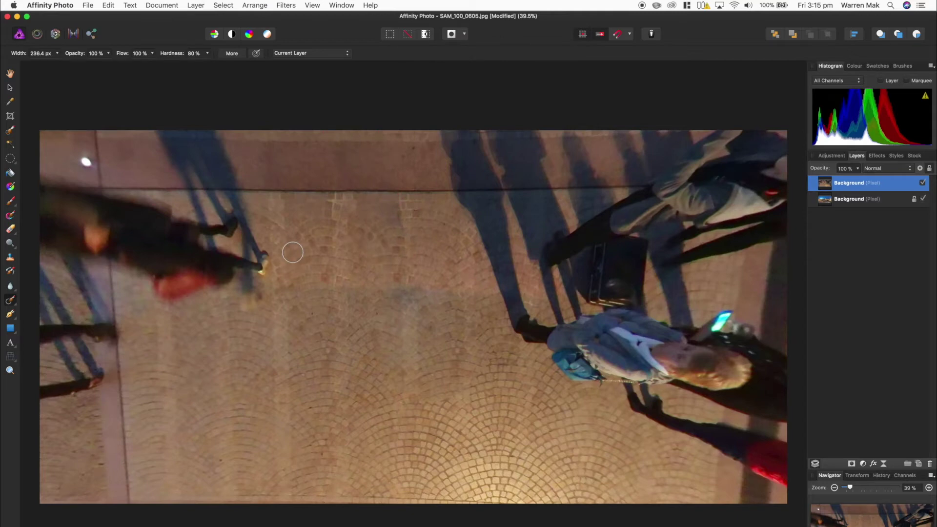
drag(395, 212, 400, 237)
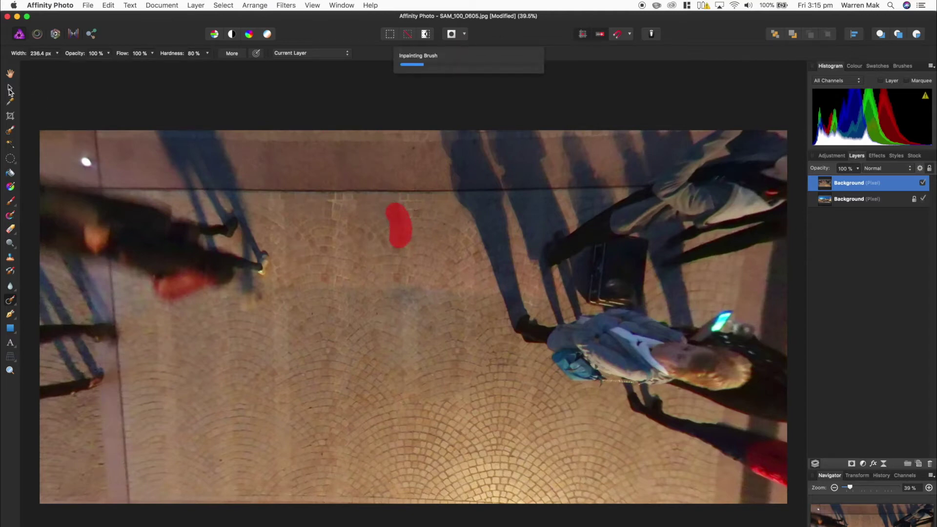
Turn the view to another plaza area and inpaint the pointed shadow streak with a smaller brush.
click(10, 90)
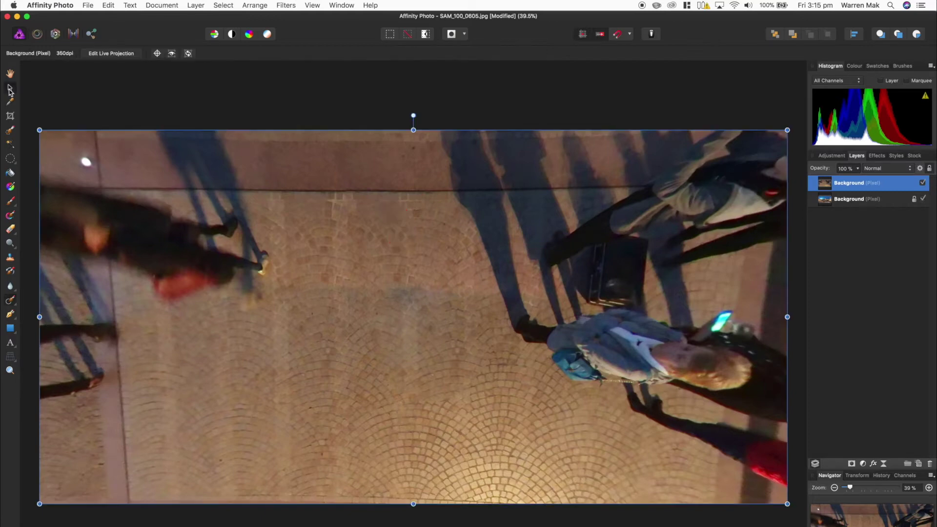
click(112, 53)
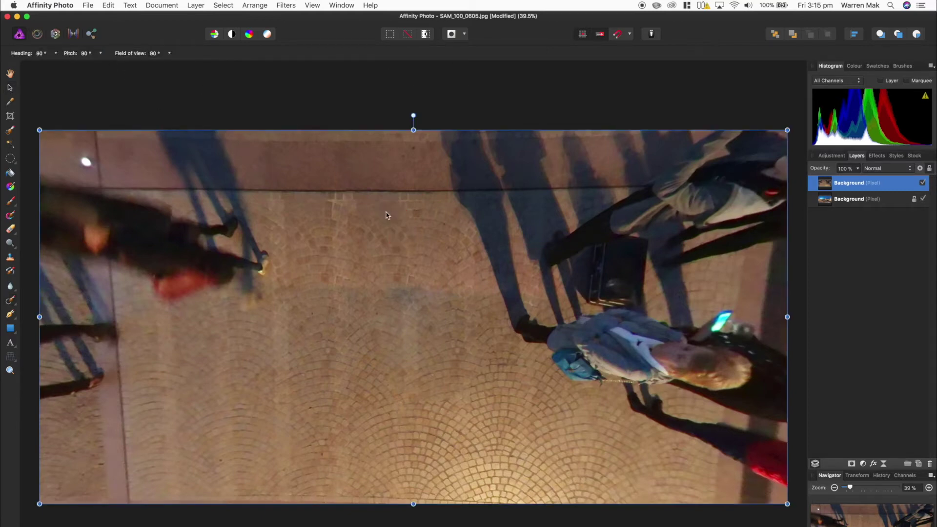
click(316, 215)
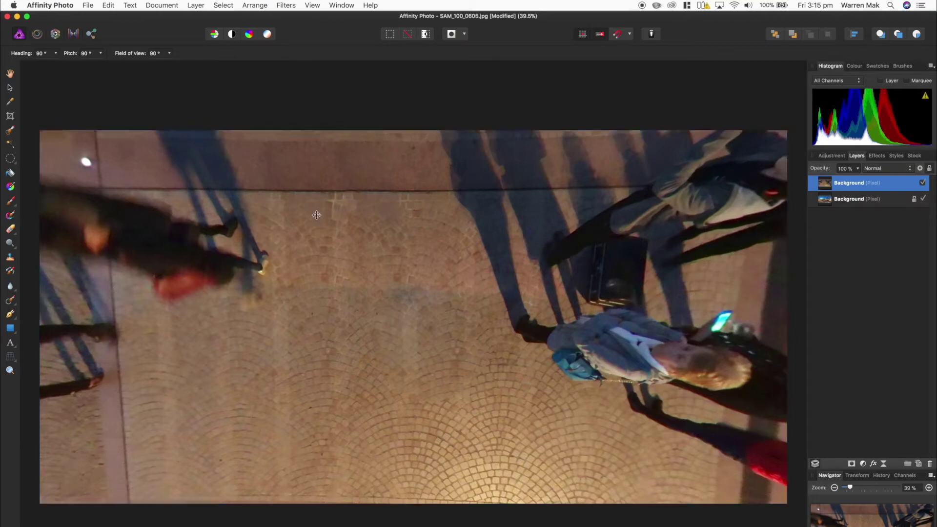
drag(316, 215, 44, 187)
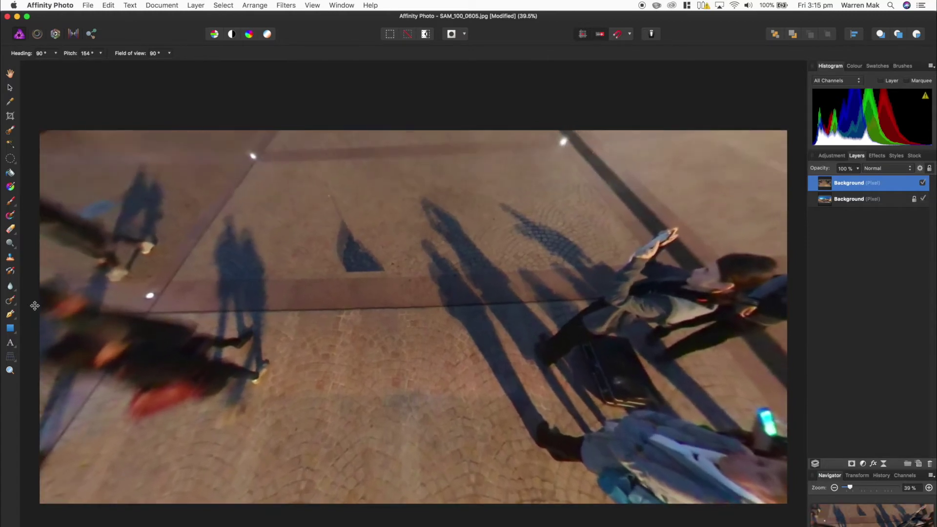
key(j)
mouse_move(345, 259)
mouse_down()
mouse_move(343, 224)
mouse_move(382, 264)
mouse_move(350, 263)
mouse_move(346, 239)
mouse_up()
key(bracketleft)
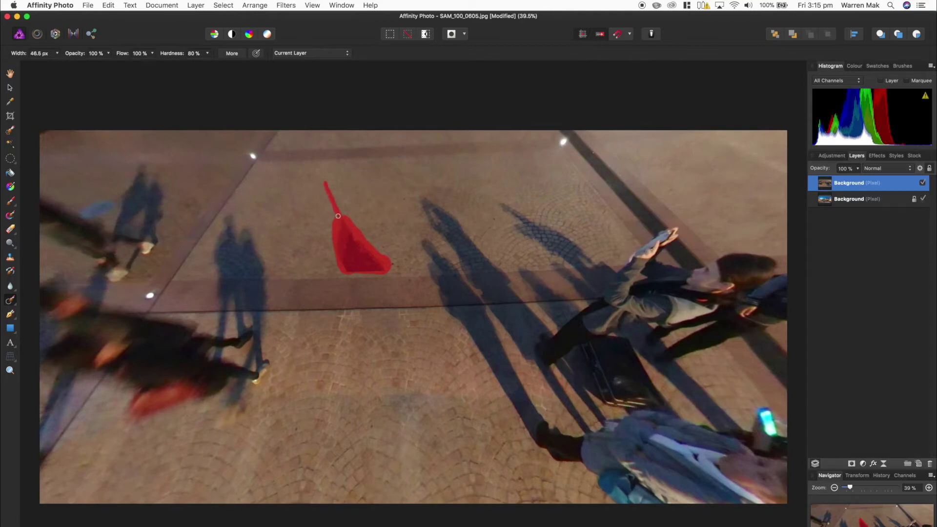
drag(338, 214, 339, 215)
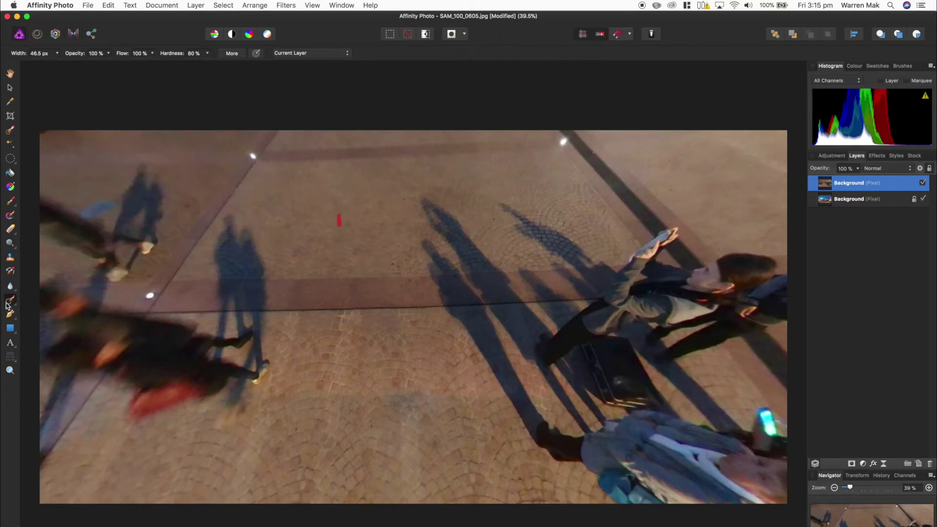
click(7, 305)
Choose the Healing Brush, sample clean paving as source, and enlarge the brush to 81.4 px.
click(46, 302)
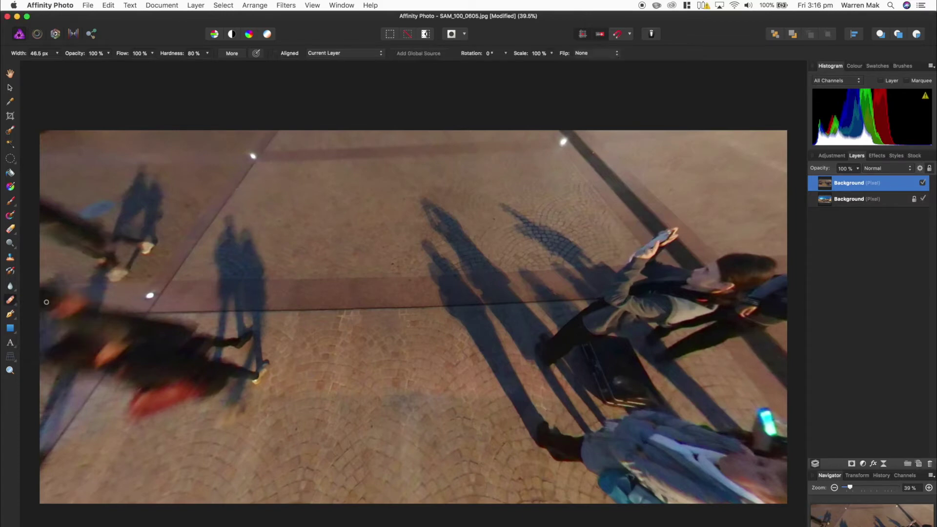
scroll(338, 226, up, 5)
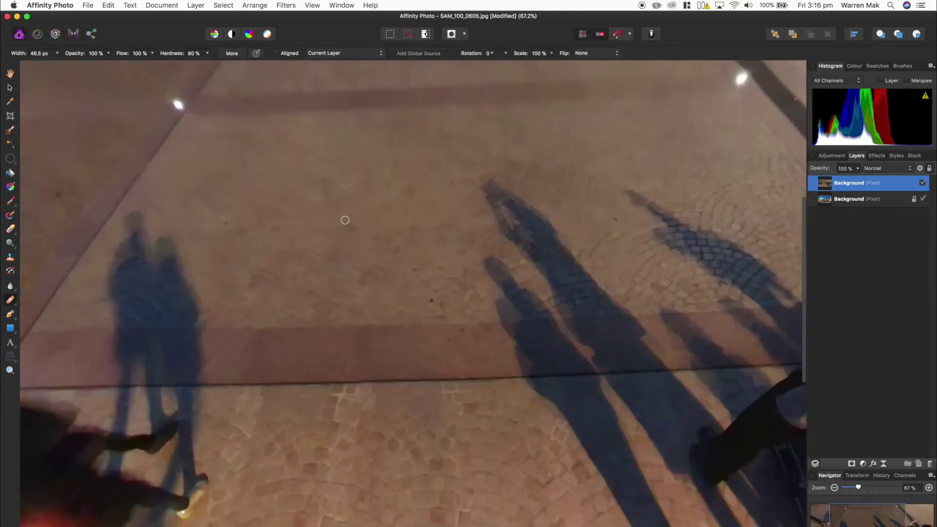
alt+click(372, 210)
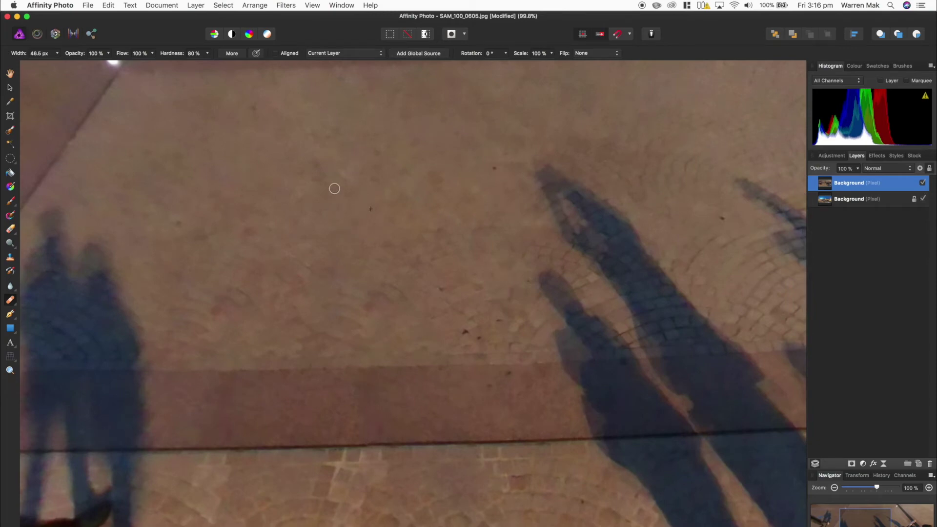
scroll(446, 236, down, 5)
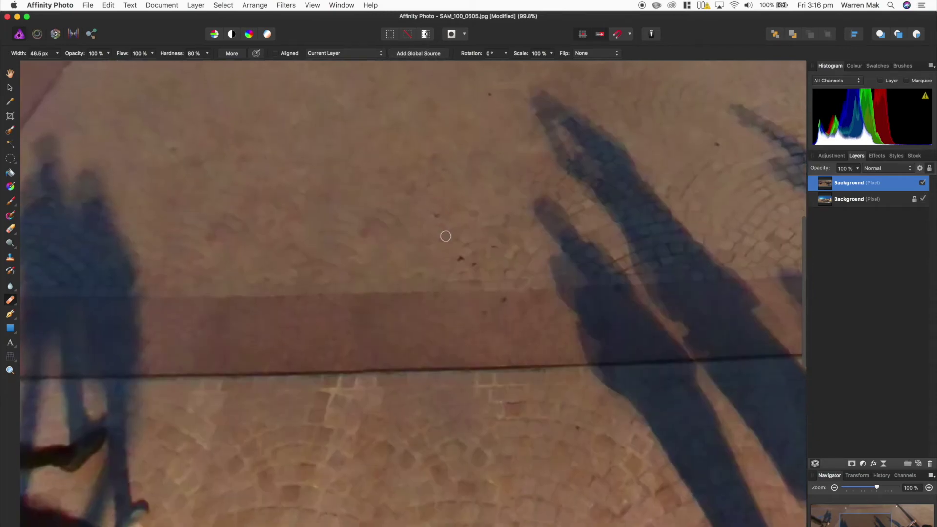
scroll(491, 366, down, 4)
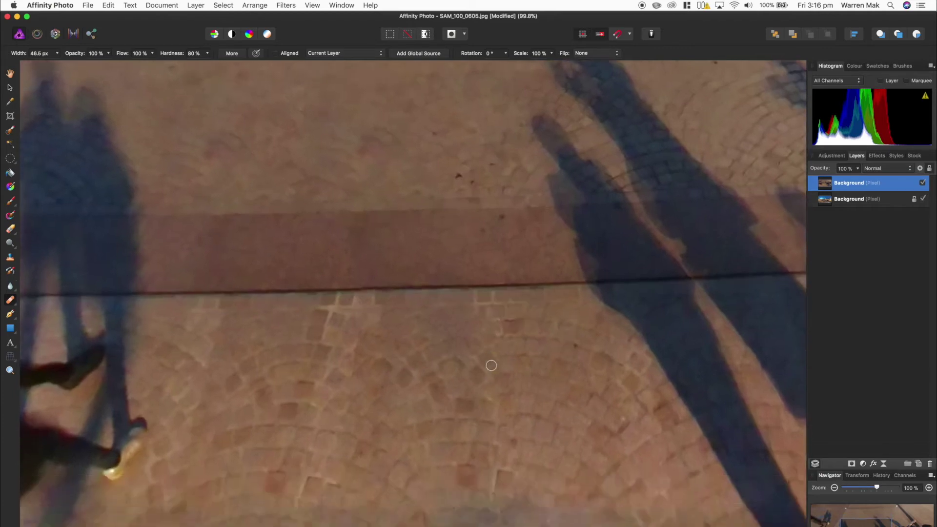
key(bracketright)
key(bracketright)
key(bracketright)
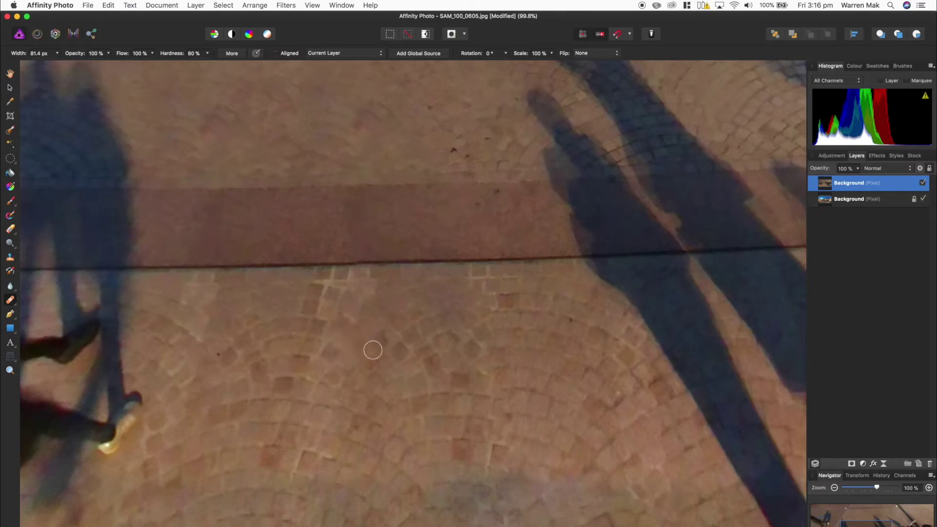
scroll(439, 388, down, 3)
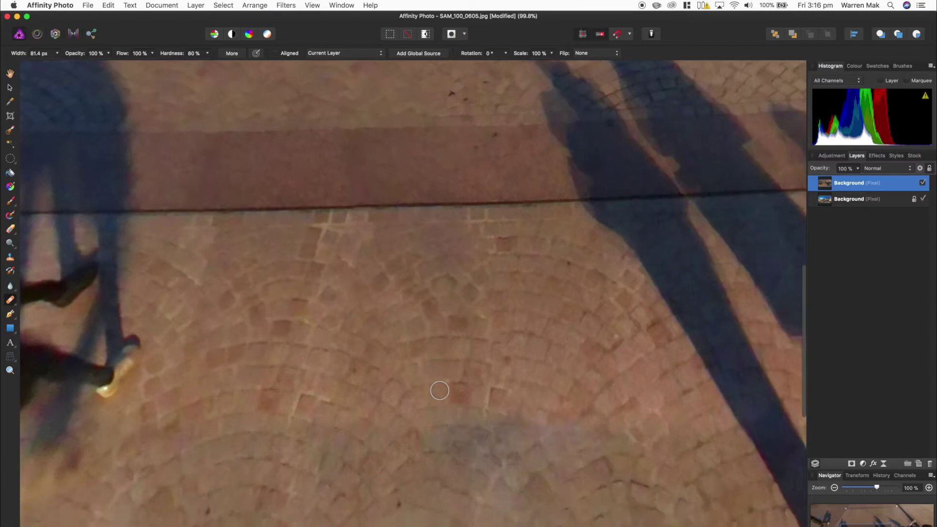
Clone nearby clean cobblestones over the grey nadir patch with several blending strokes.
alt+click(275, 295)
mouse_move(420, 282)
mouse_down()
mouse_move(406, 298)
mouse_move(456, 289)
mouse_move(439, 322)
mouse_move(468, 306)
mouse_up()
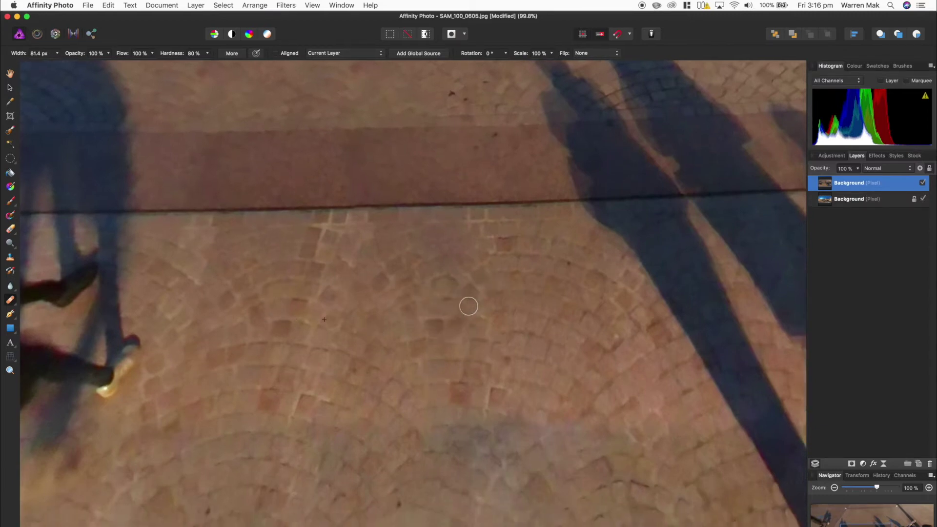
scroll(482, 375, down, 6)
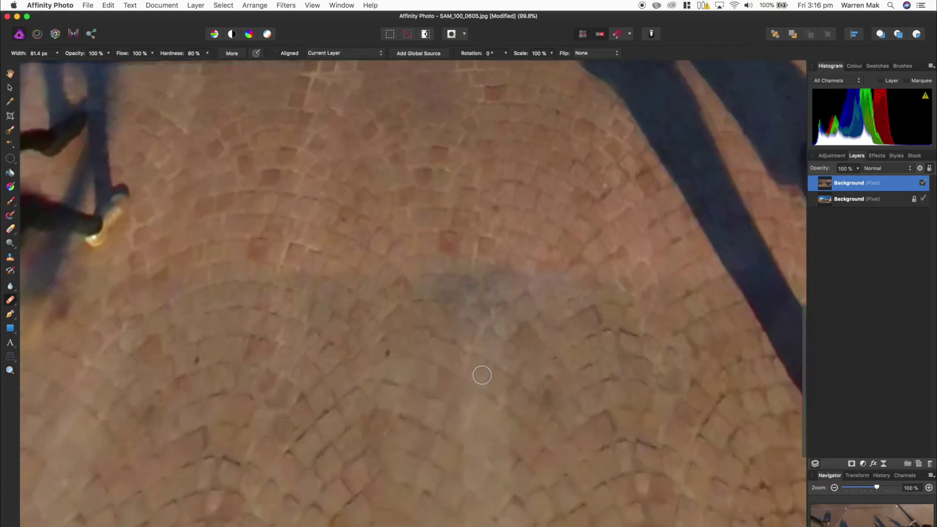
scroll(482, 376, down, 2)
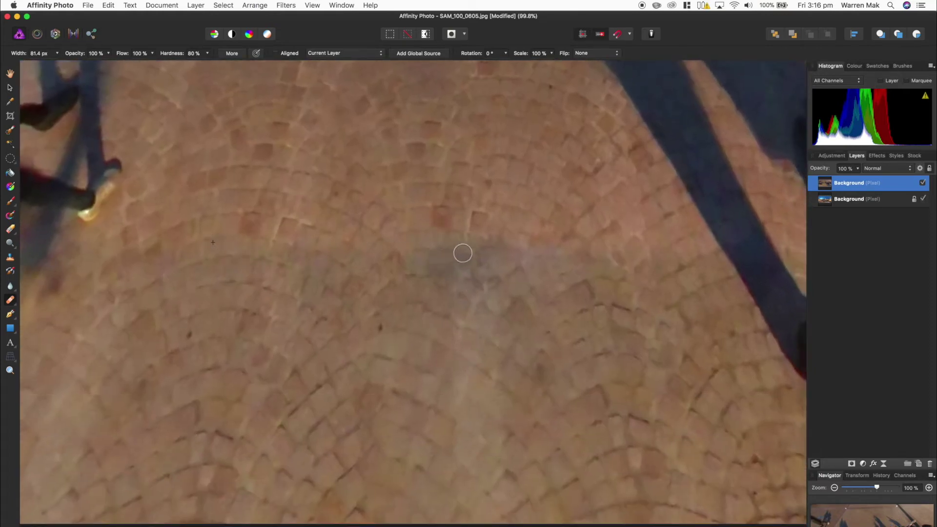
mouse_move(463, 252)
mouse_down()
mouse_move(418, 285)
mouse_move(512, 250)
mouse_move(463, 275)
mouse_move(482, 307)
mouse_move(481, 274)
mouse_move(499, 254)
mouse_move(402, 287)
mouse_move(458, 253)
mouse_up()
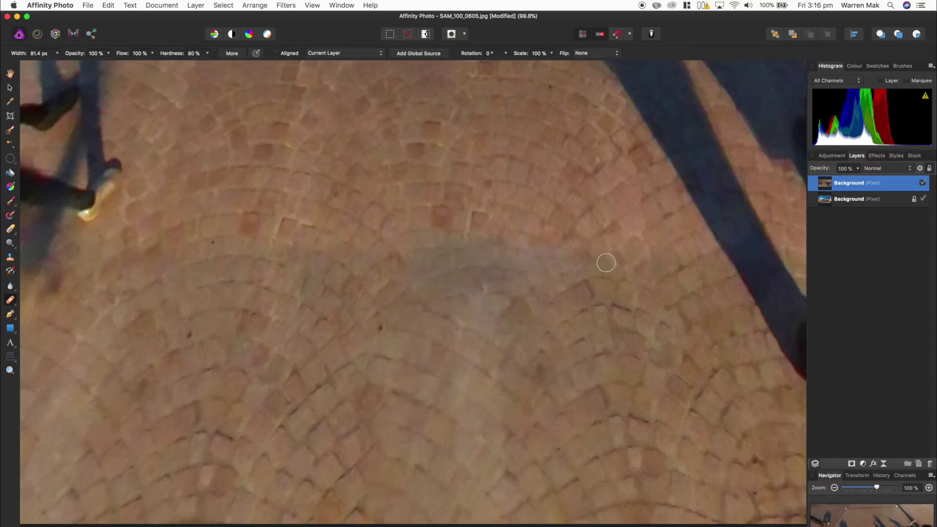
mouse_move(523, 257)
mouse_down()
mouse_move(501, 248)
mouse_move(579, 279)
mouse_move(566, 257)
mouse_move(527, 297)
mouse_move(566, 278)
mouse_move(512, 304)
mouse_move(501, 293)
mouse_move(590, 339)
mouse_move(617, 335)
mouse_move(538, 306)
mouse_move(599, 268)
mouse_up()
mouse_move(521, 257)
mouse_down()
mouse_move(569, 282)
mouse_move(550, 309)
mouse_move(500, 291)
mouse_move(549, 253)
mouse_move(488, 320)
mouse_up()
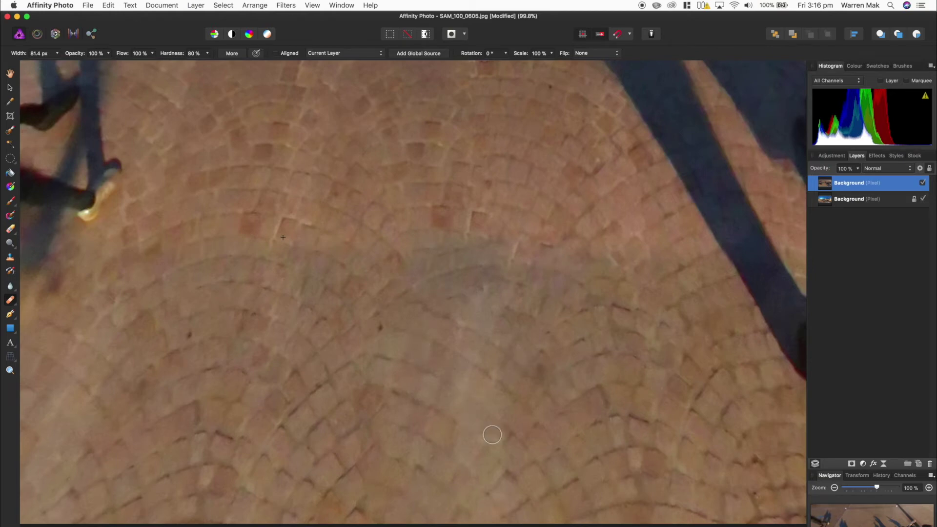
Zoom in and out to check the retouched paving across the whole image.
scroll(491, 434, down, 5)
scroll(492, 434, up, 8)
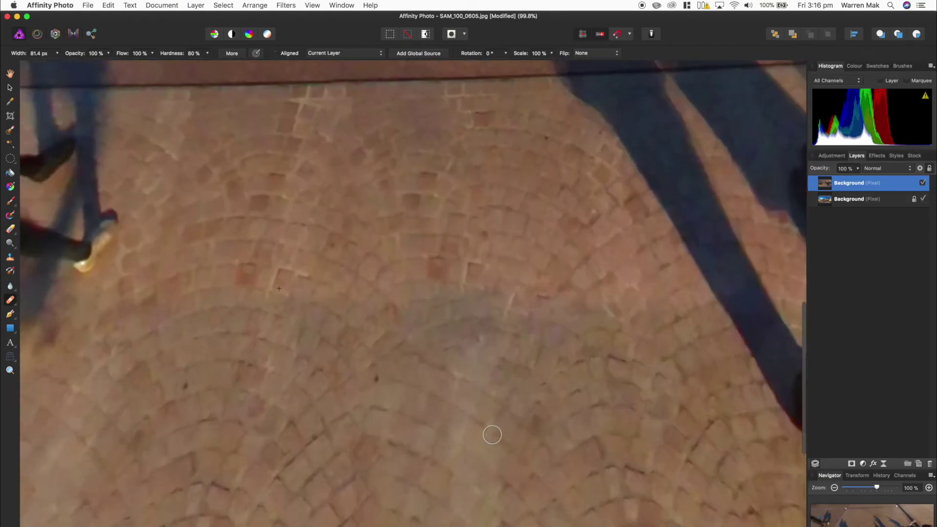
scroll(492, 434, down, 5)
scroll(492, 434, up, 3)
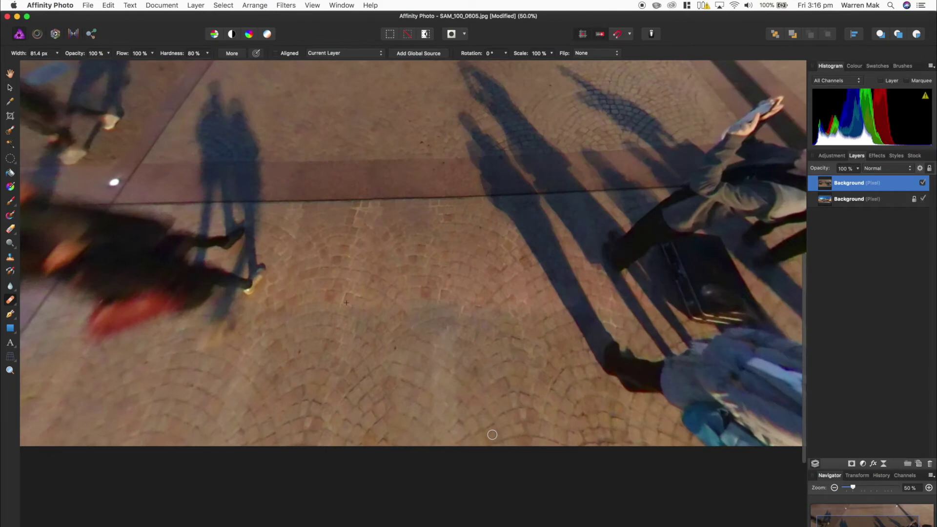
scroll(407, 255, down, 3)
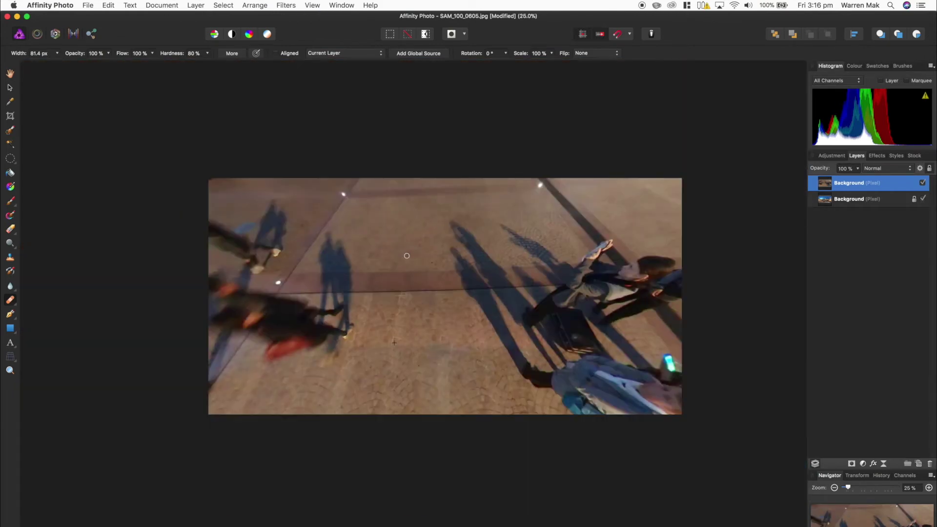
scroll(359, 262, up, 2)
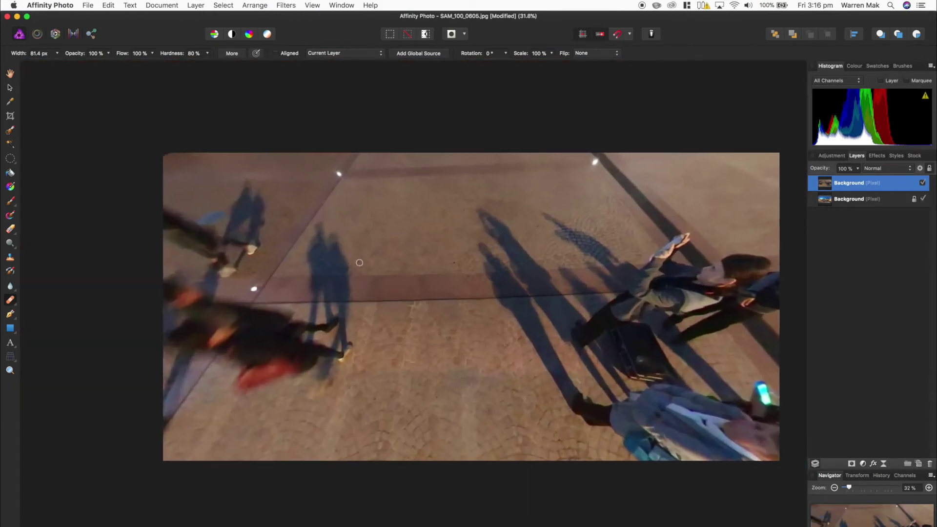
scroll(480, 292, right, 5)
scroll(480, 292, down, 1)
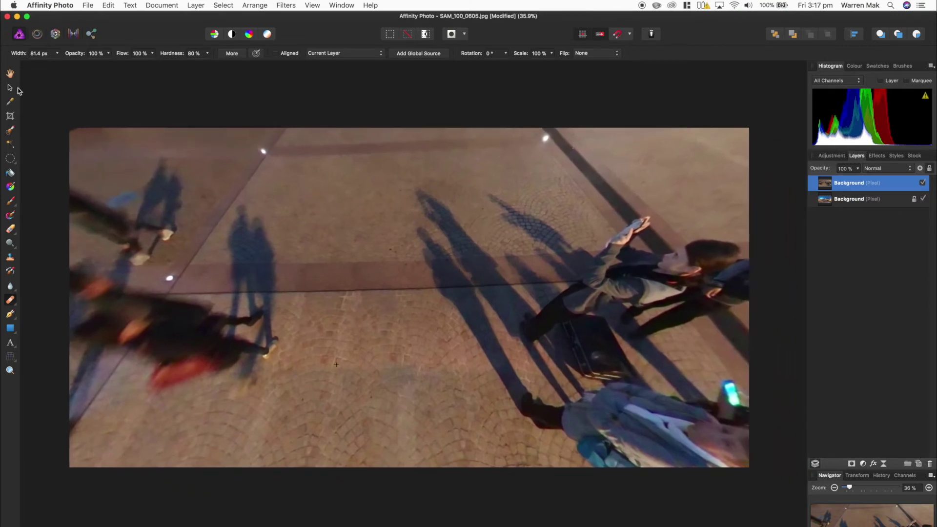
With the Move tool, change heading and pitch until the 360° view faces straight down at the cobblestones.
click(10, 89)
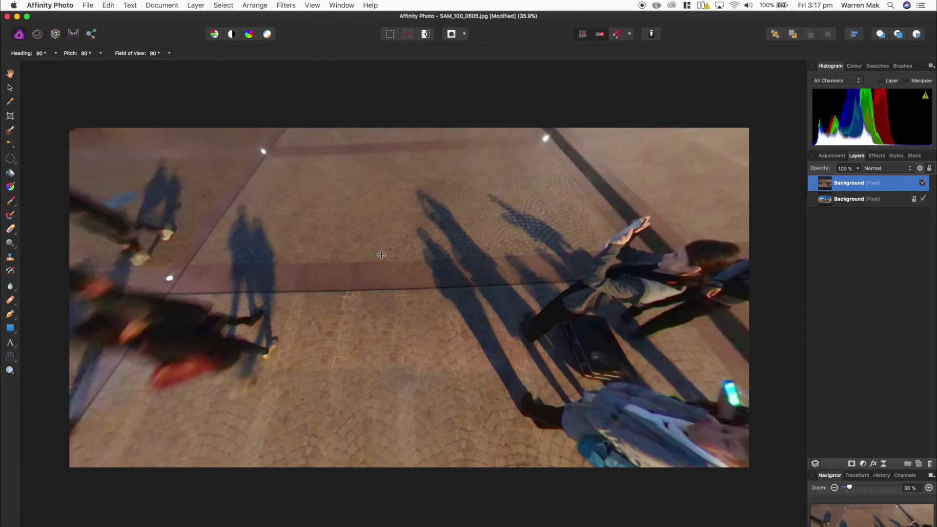
mouse_move(365, 233)
mouse_down()
mouse_move(422, 337)
mouse_move(491, 195)
mouse_move(302, 254)
mouse_move(361, 229)
mouse_move(381, 234)
mouse_move(362, 235)
mouse_up()
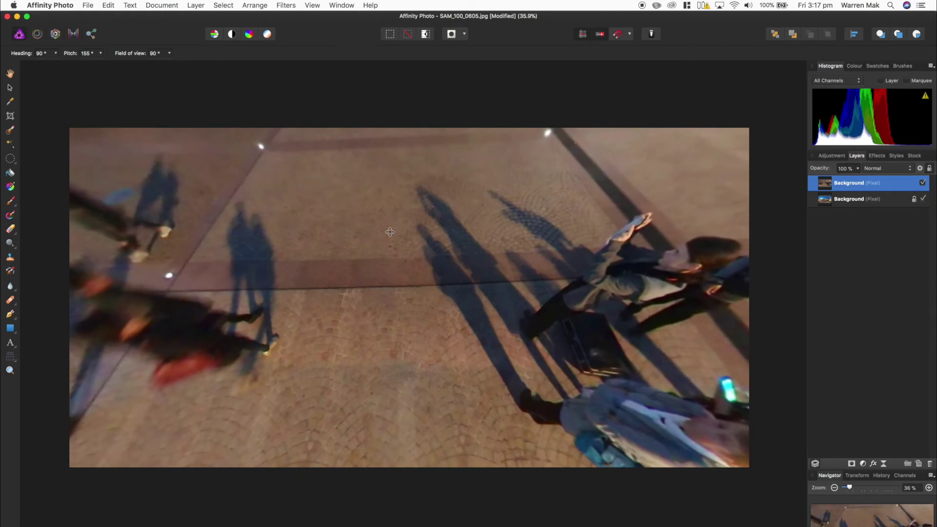
drag(390, 232, 386, 280)
Add the title 'THE SYDNEY OPERA HOUSE' on the plaza in Arial Black at 72 pt.
key(t)
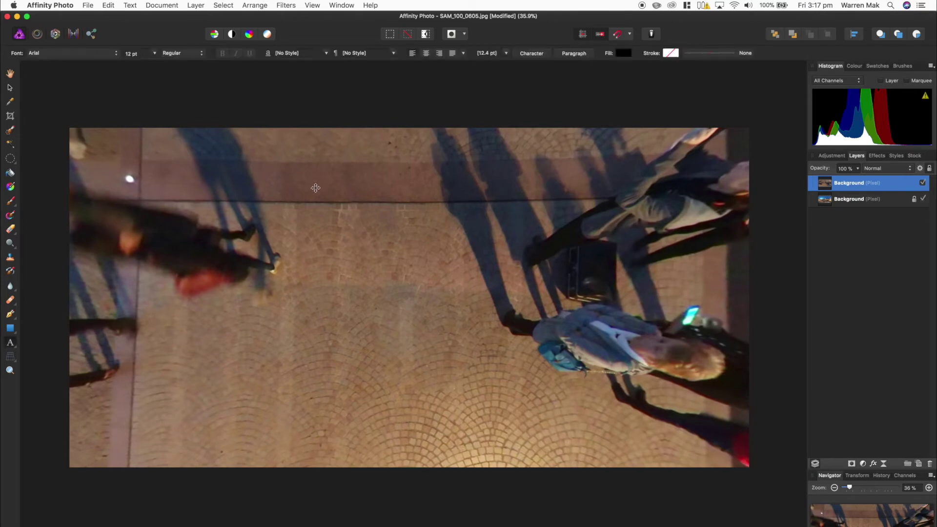
click(308, 190)
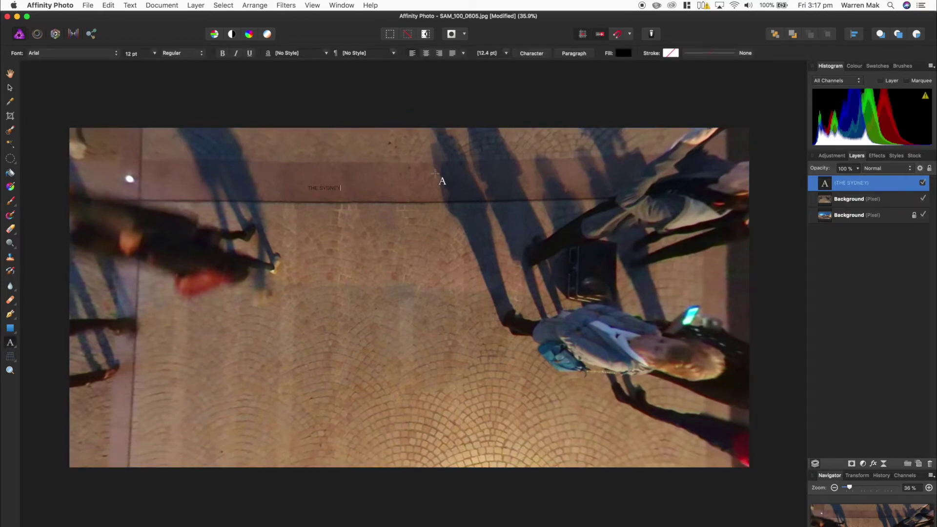
key(Escape)
click(115, 55)
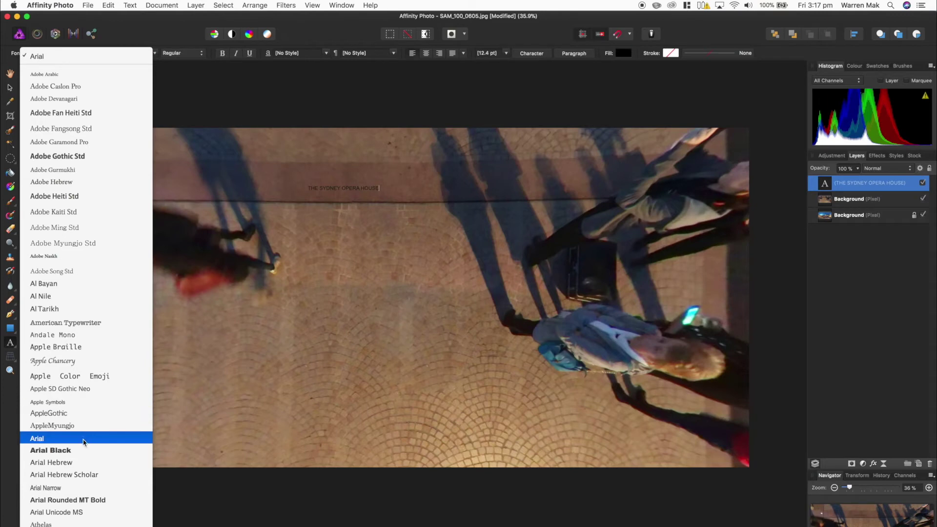
click(84, 449)
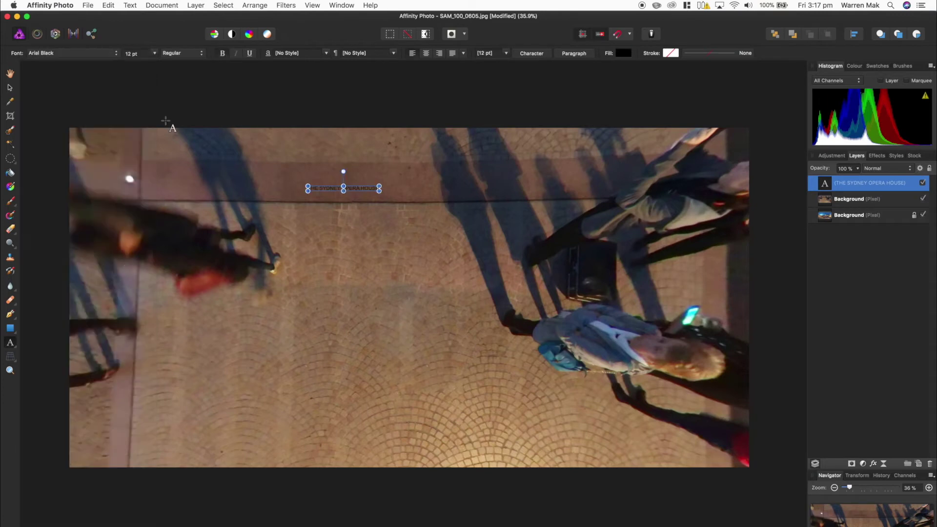
click(155, 54)
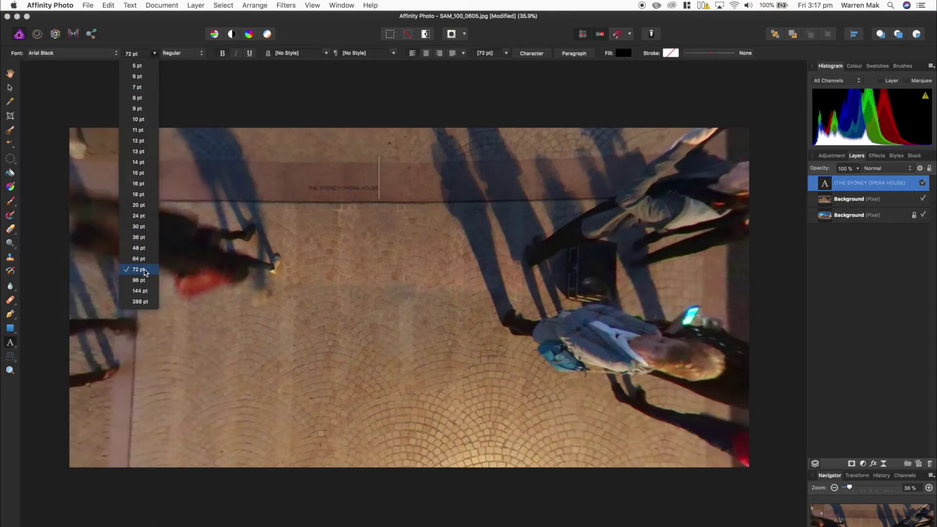
click(144, 270)
Apply Arial Black 72 pt to the whole title and move it left across the plaza.
key(super+a)
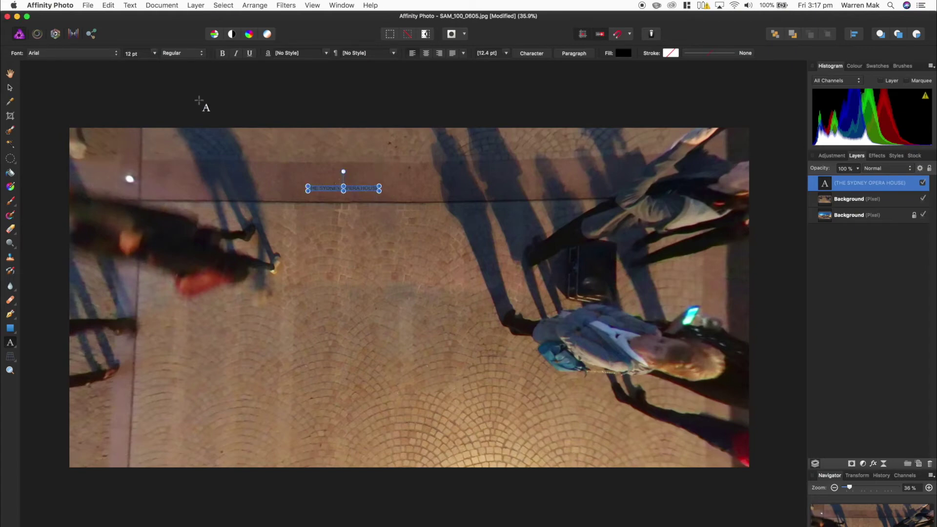
click(116, 53)
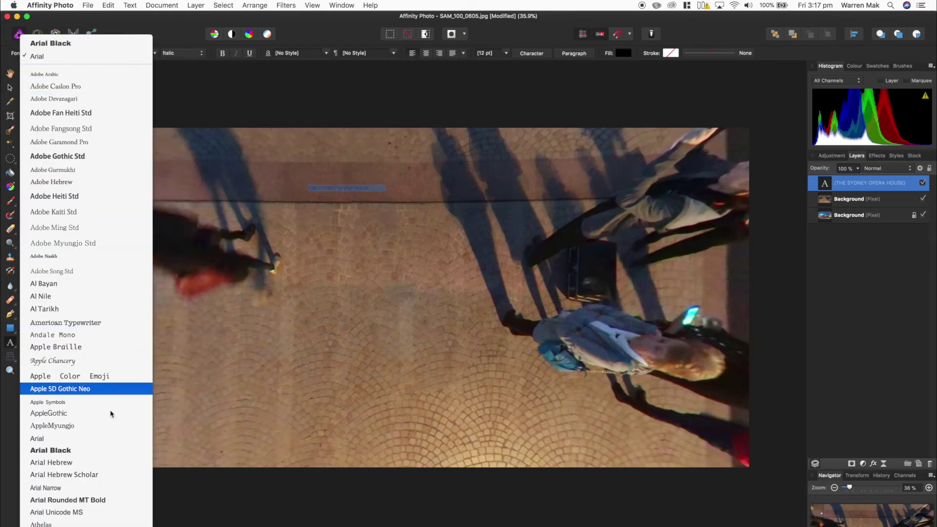
click(102, 455)
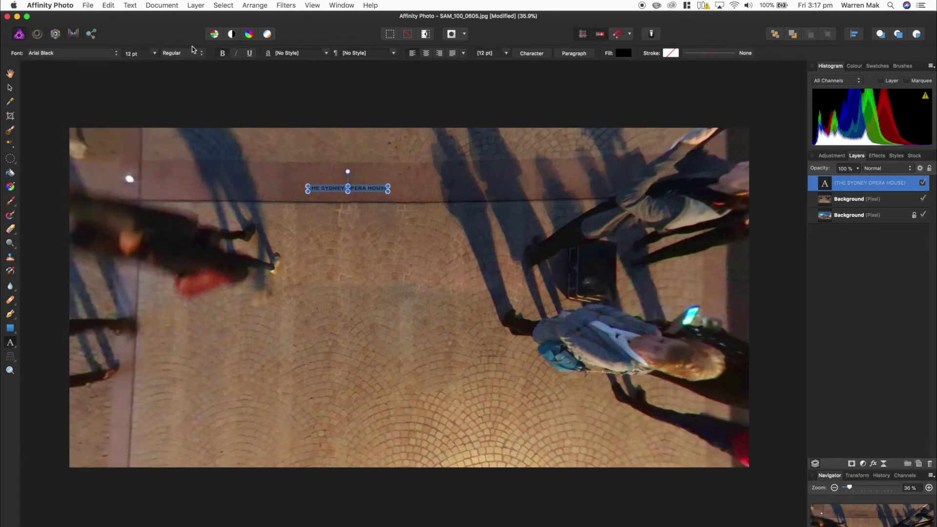
click(154, 53)
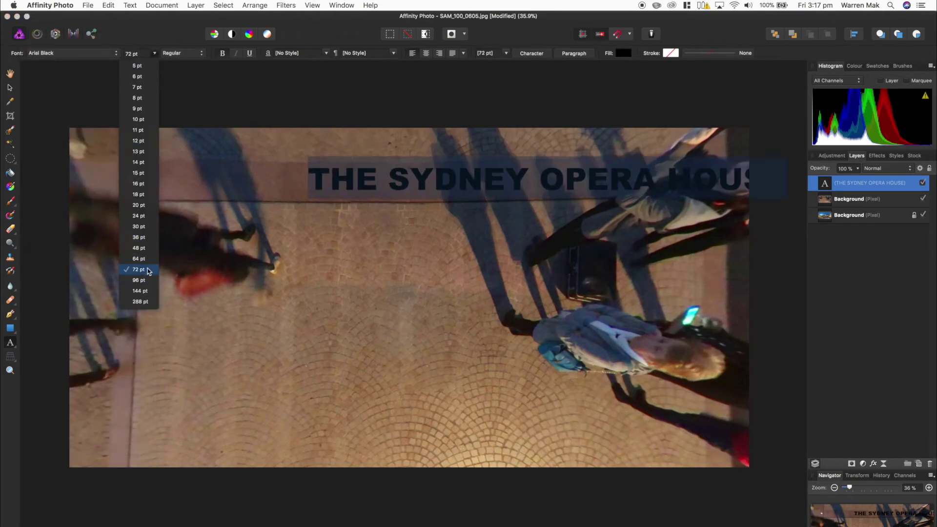
click(138, 269)
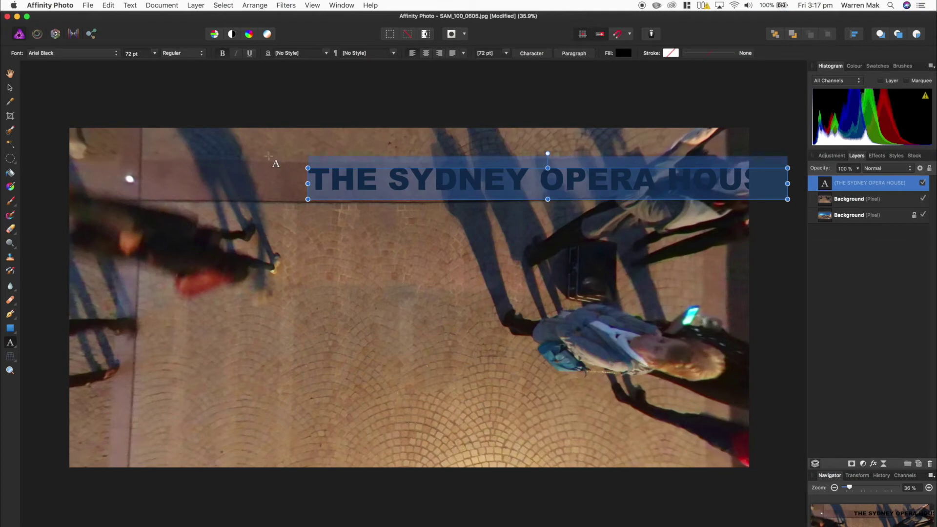
key(BackSpace)
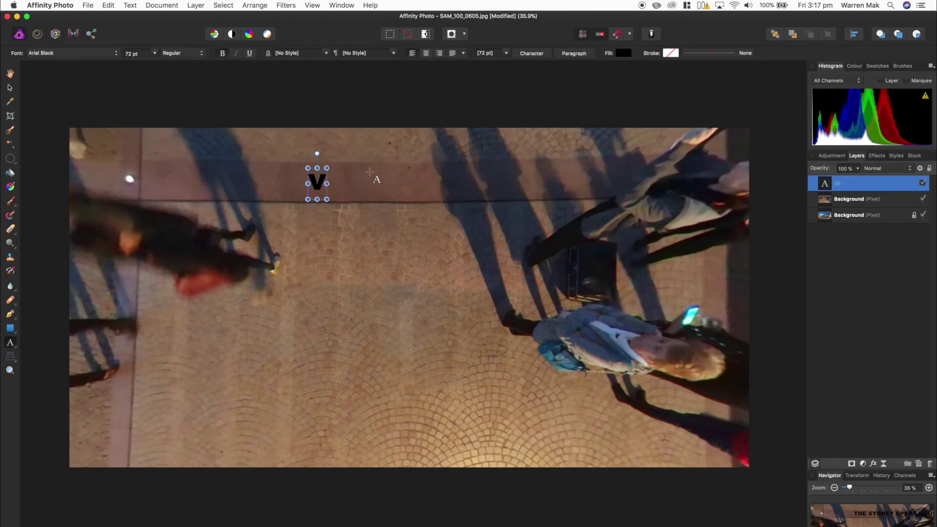
key(ctrl+z)
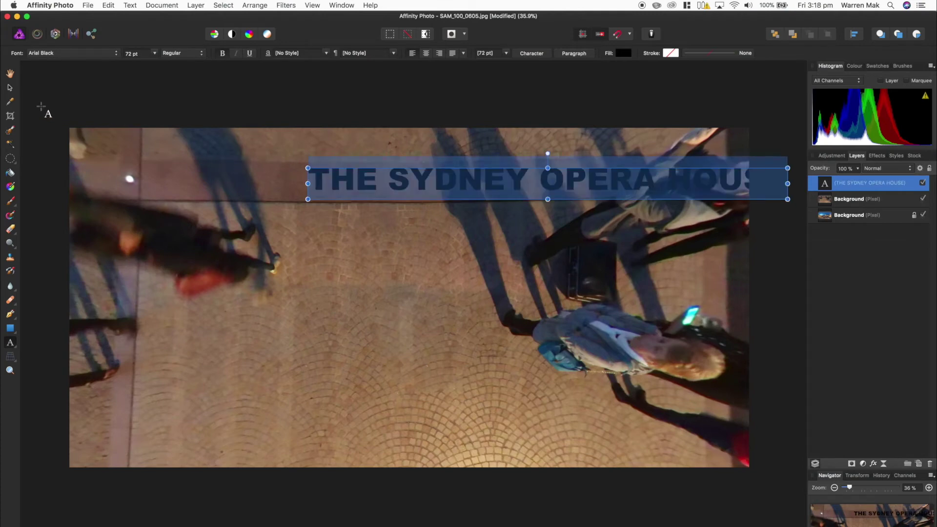
click(10, 88)
drag(455, 188, 290, 190)
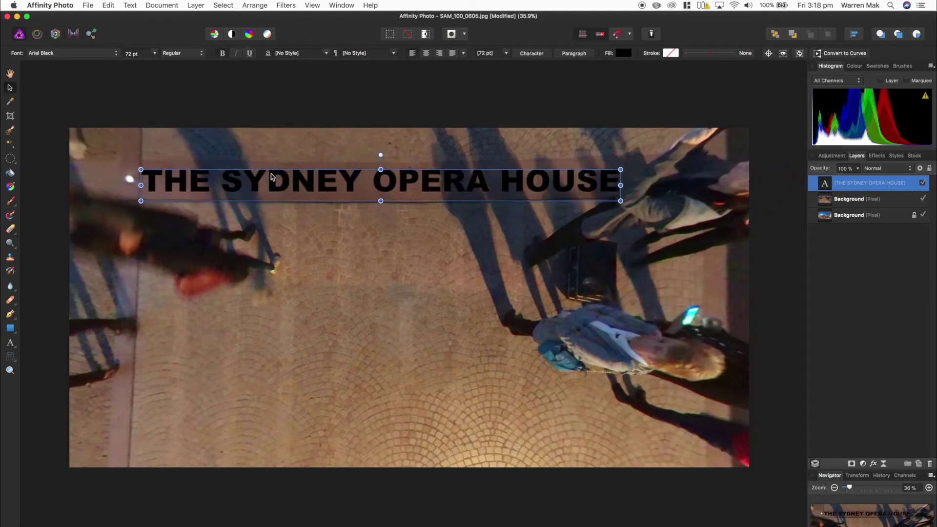
Resize the title to 68 pt and nudge it back to centre on the plaza.
click(155, 53)
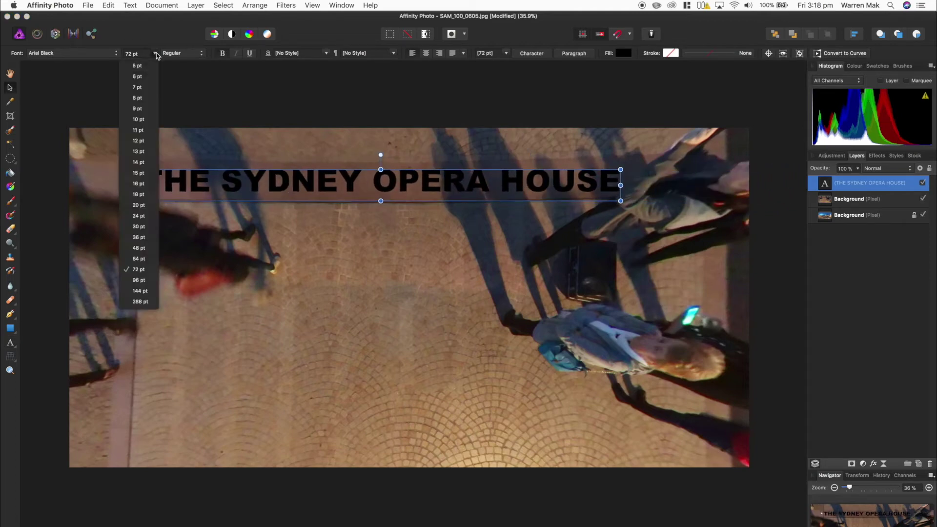
click(144, 260)
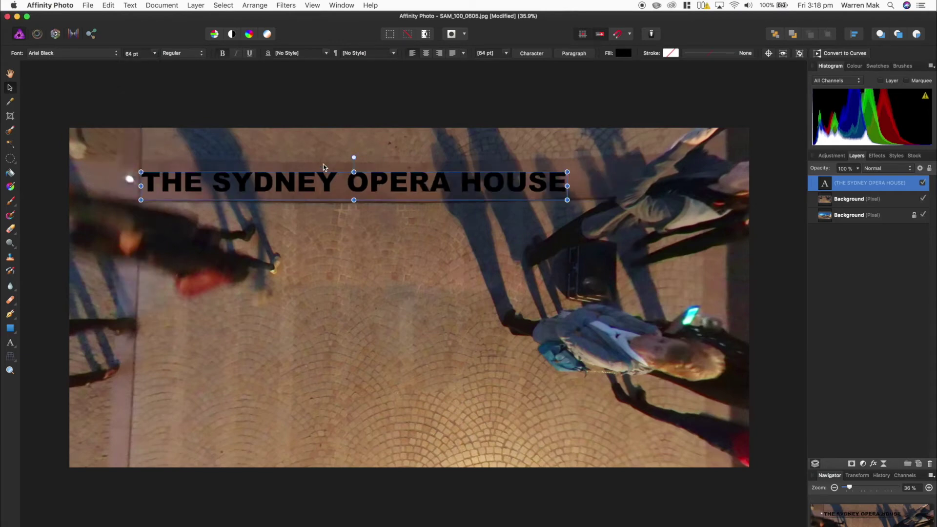
drag(311, 186, 329, 187)
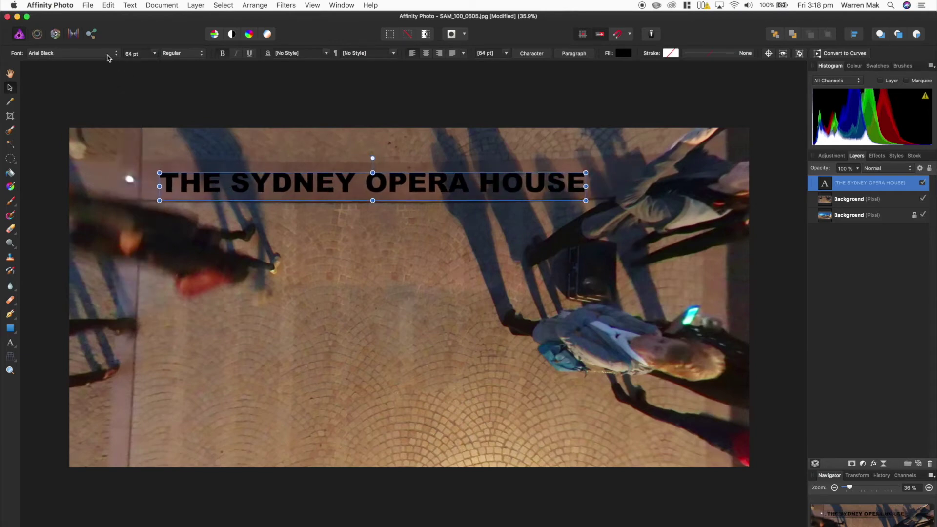
click(142, 54)
text(68)
key(Return)
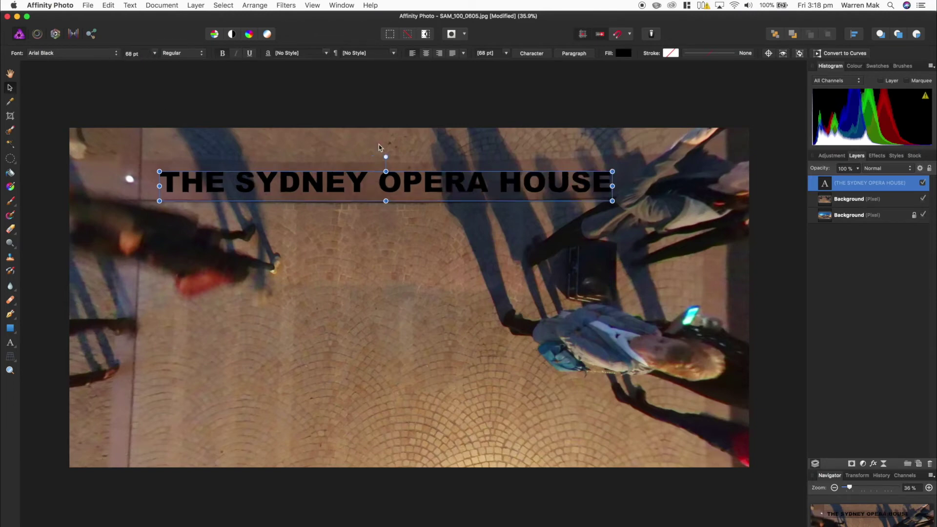
drag(429, 188, 415, 190)
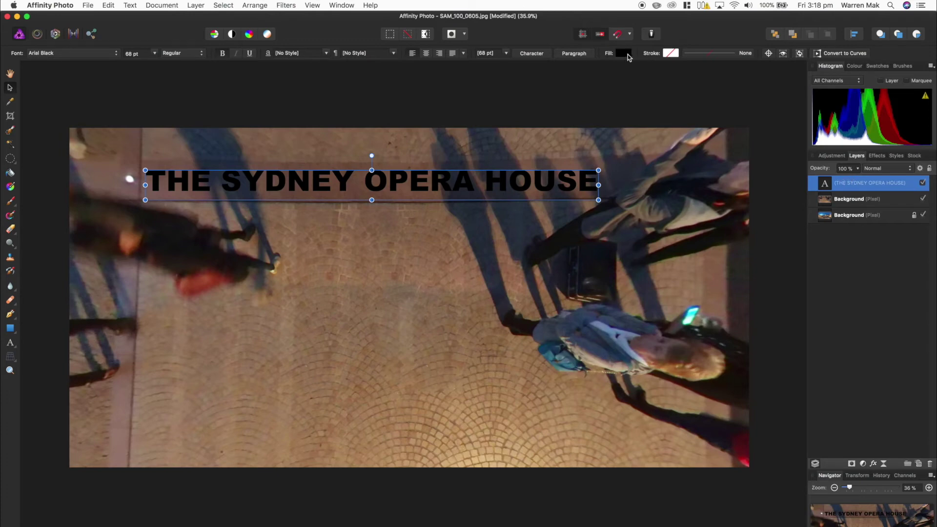
Recolour the title from black to white and open its layer effects.
click(624, 53)
drag(671, 101, 671, 156)
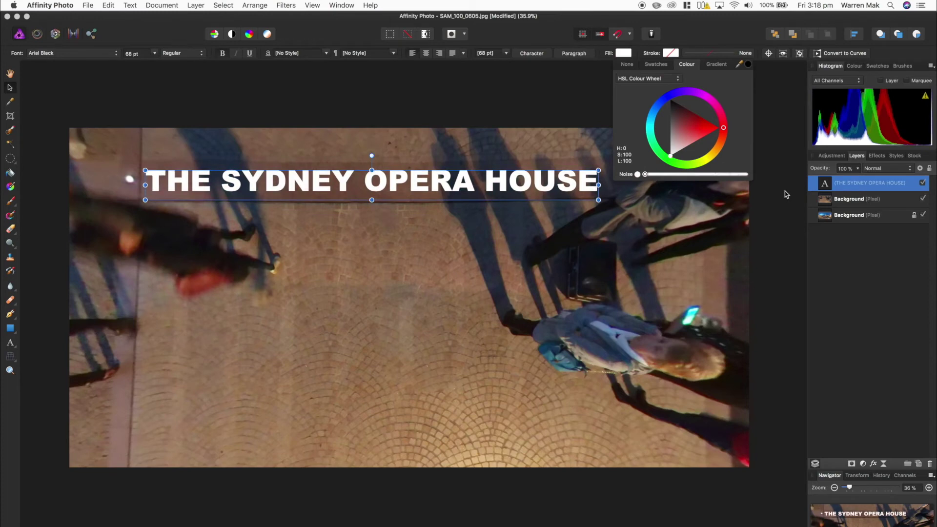
click(879, 273)
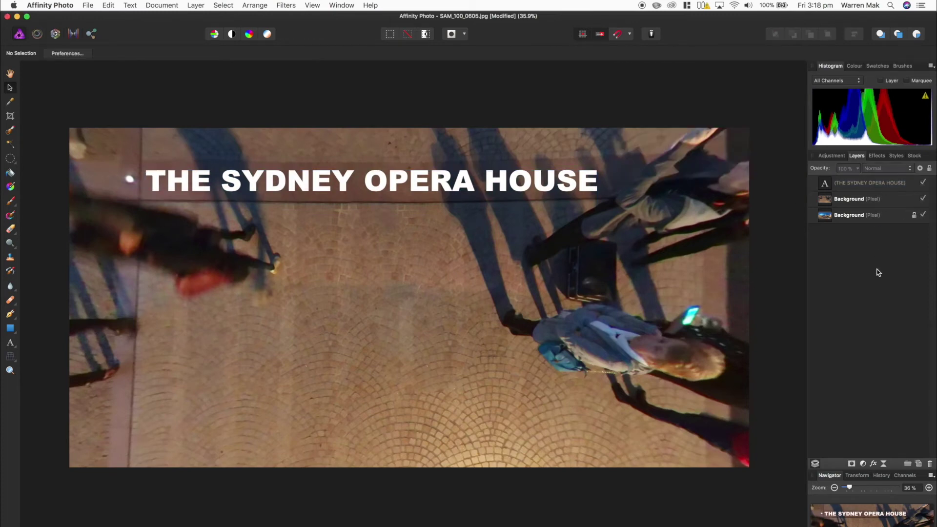
click(883, 183)
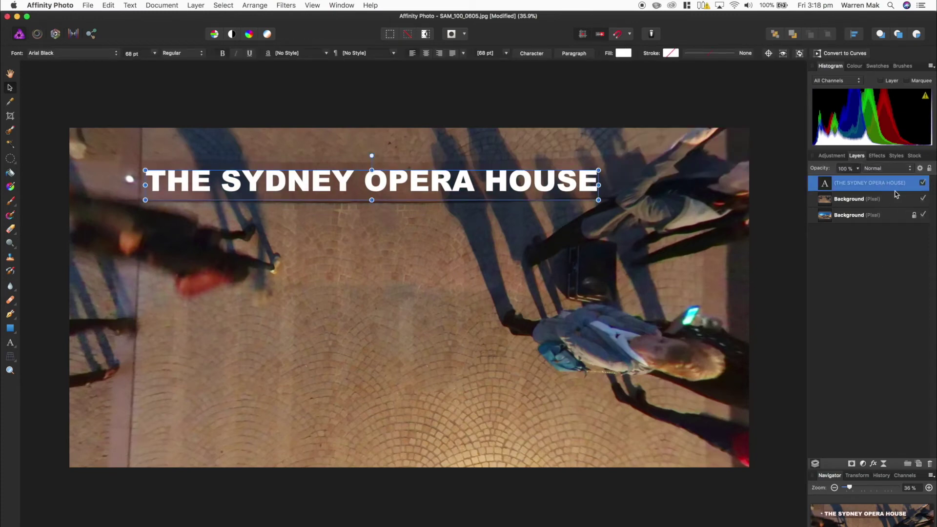
click(873, 464)
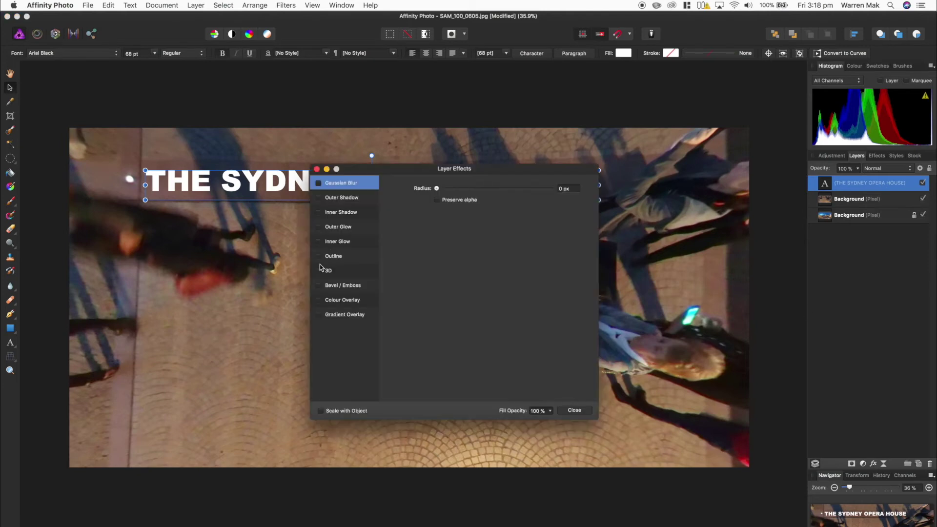
Add an Inner Bevel/Emboss to the title with a radius of about 6.8 px.
click(318, 286)
click(354, 289)
click(451, 188)
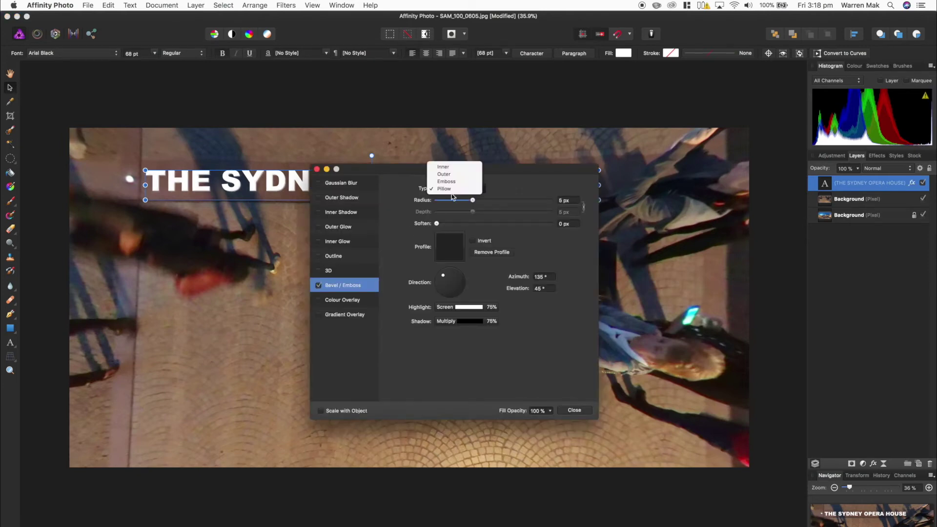
click(450, 168)
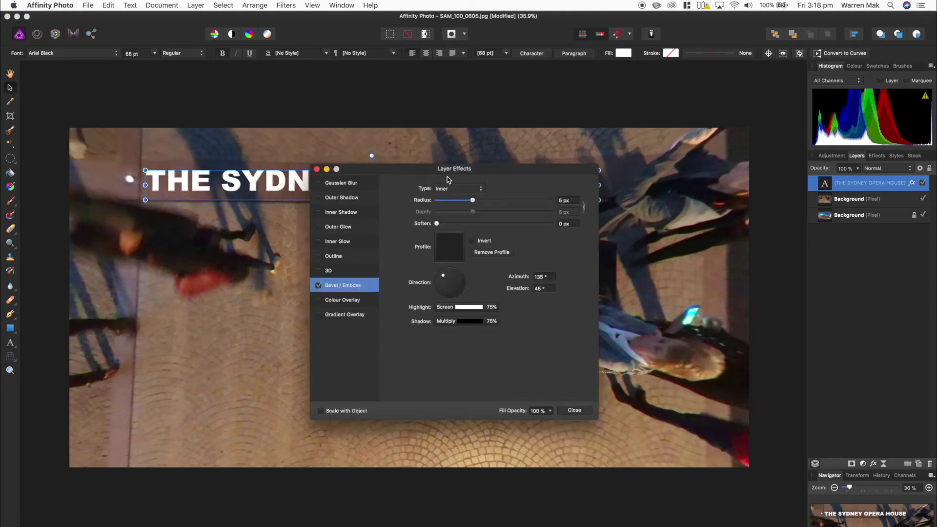
drag(473, 201, 477, 201)
Add a 1 px outline to the title and close Layer Effects.
click(348, 257)
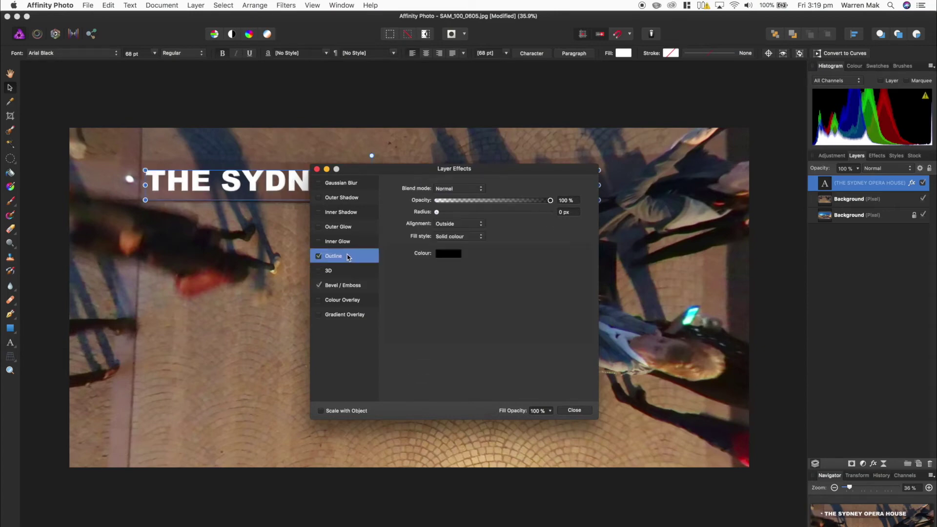
click(566, 212)
key(Up)
key(Up)
key(Up)
key(Up)
key(Up)
key(Up)
key(Up)
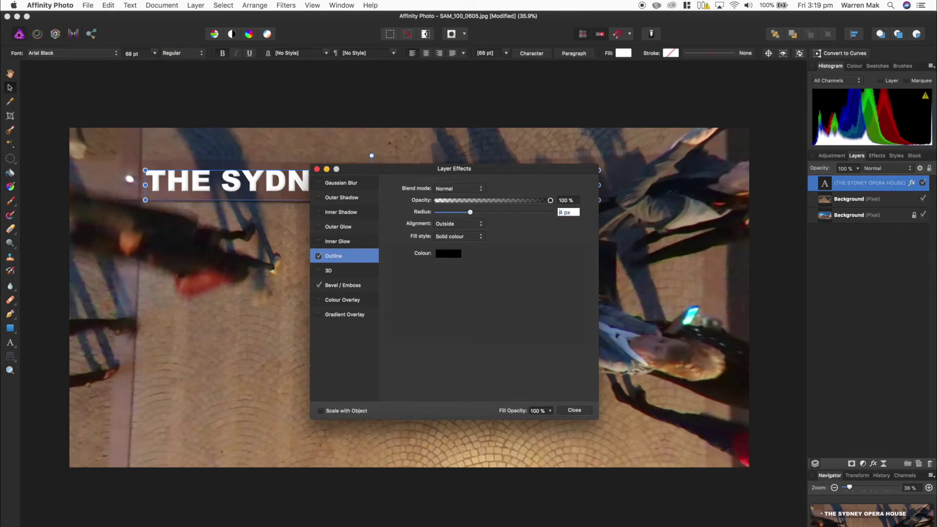
key(Down)
key(Down)
key(Down)
key(Down)
key(Down)
key(Down)
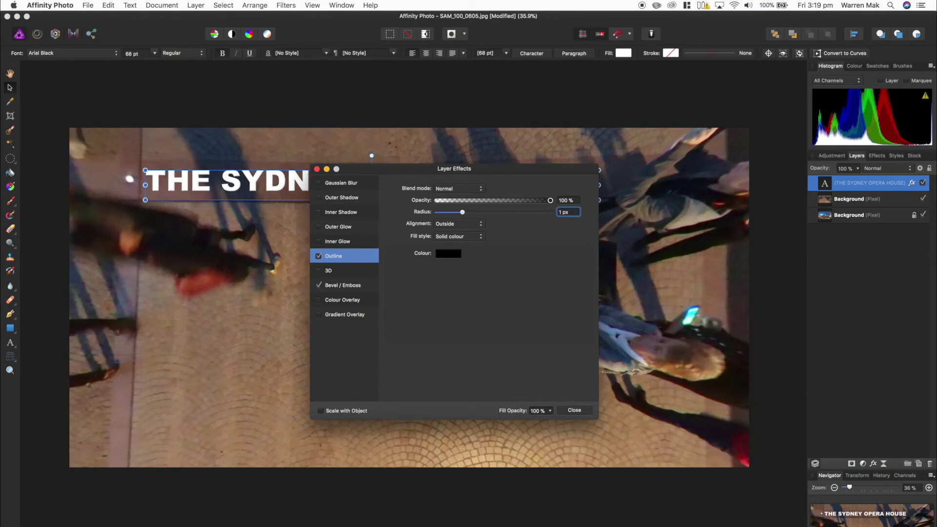
click(566, 411)
click(884, 169)
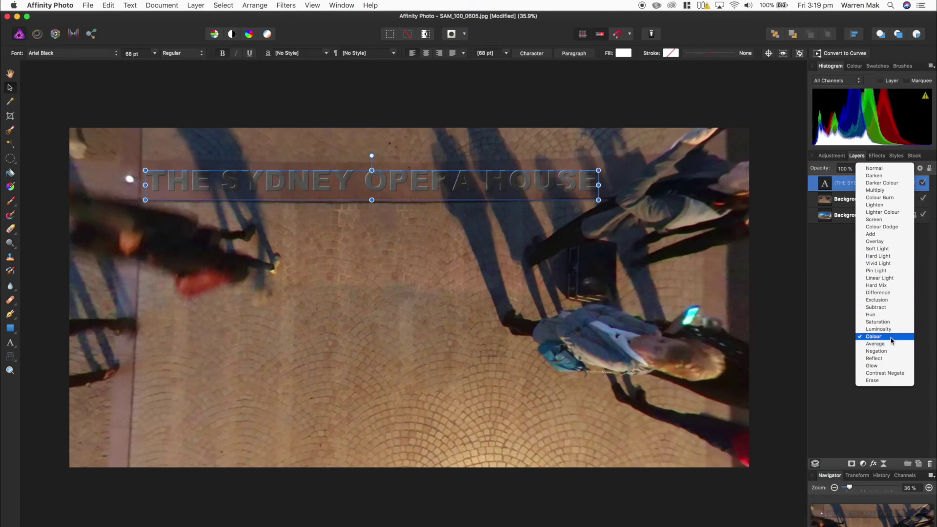
Set the title to Difference, add a Normal-blend duplicate, and group both text layers.
click(878, 292)
key(super+j)
click(909, 168)
click(874, 15)
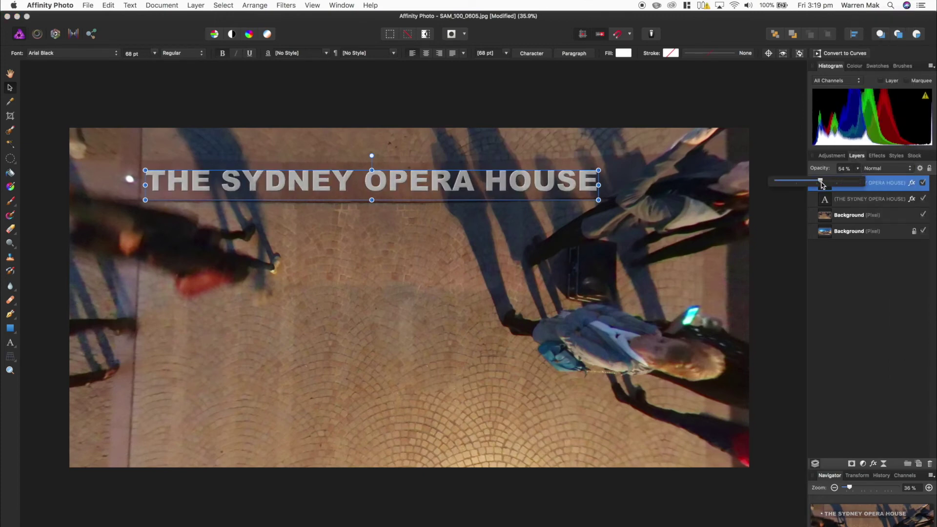
shift+click(871, 199)
key(super+g)
Duplicate the text group, hide the top copy, and Merge Down the other into the Background.
key(super+j)
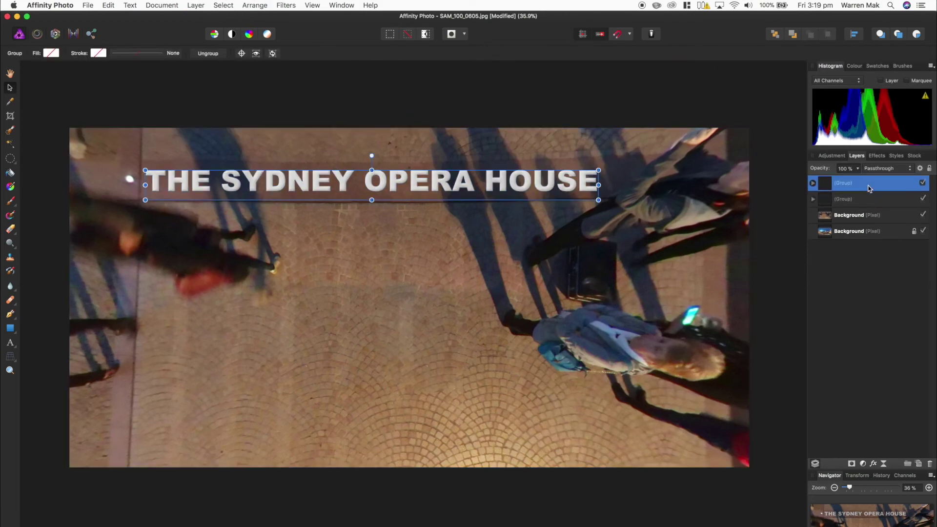
click(923, 183)
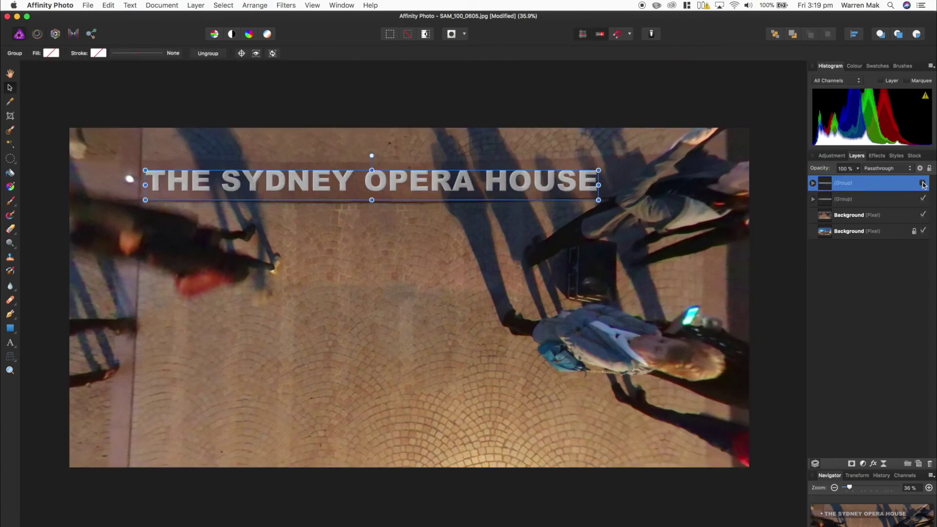
click(866, 202)
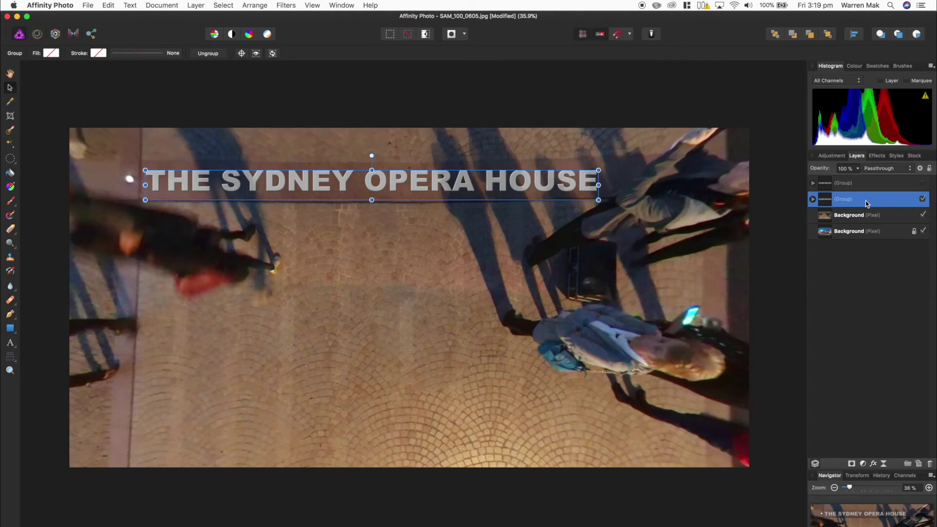
right_click(866, 203)
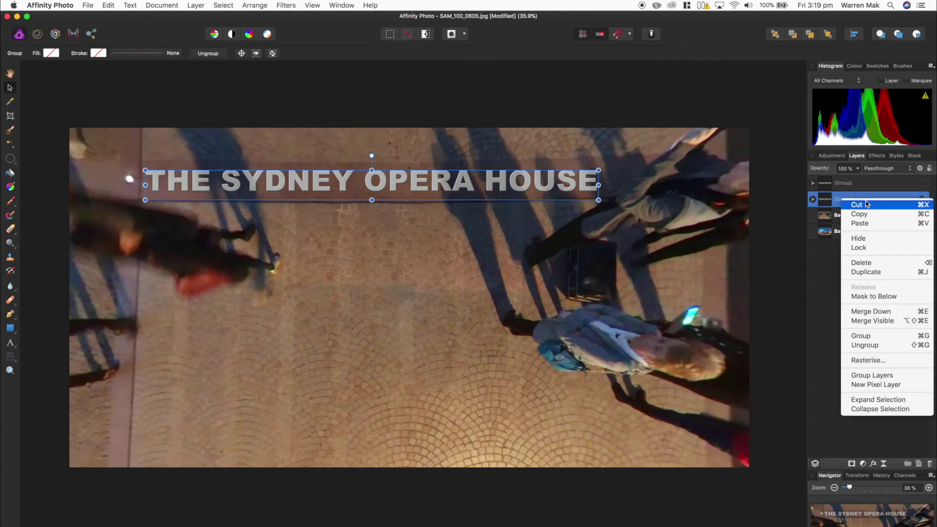
click(901, 313)
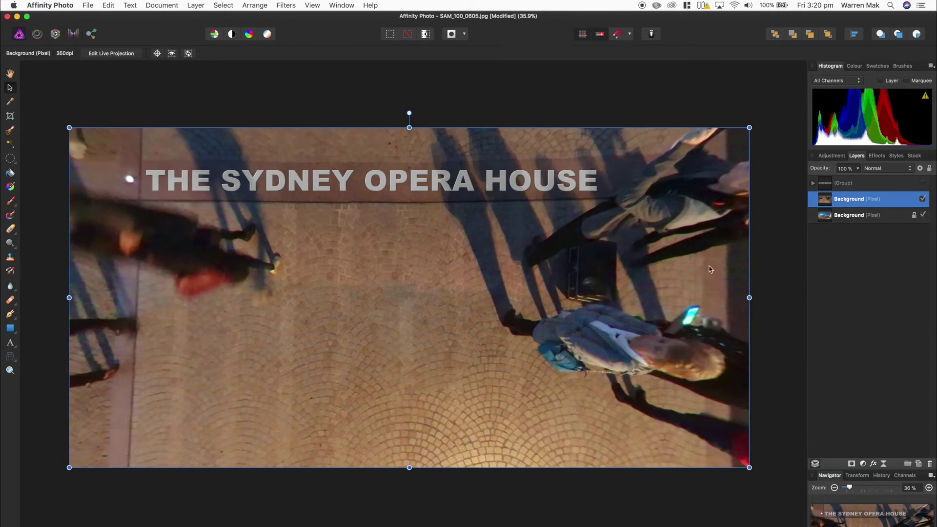
Enter Live Projection and orbit the view down to the plaza and toward the bridge and harbour.
click(107, 55)
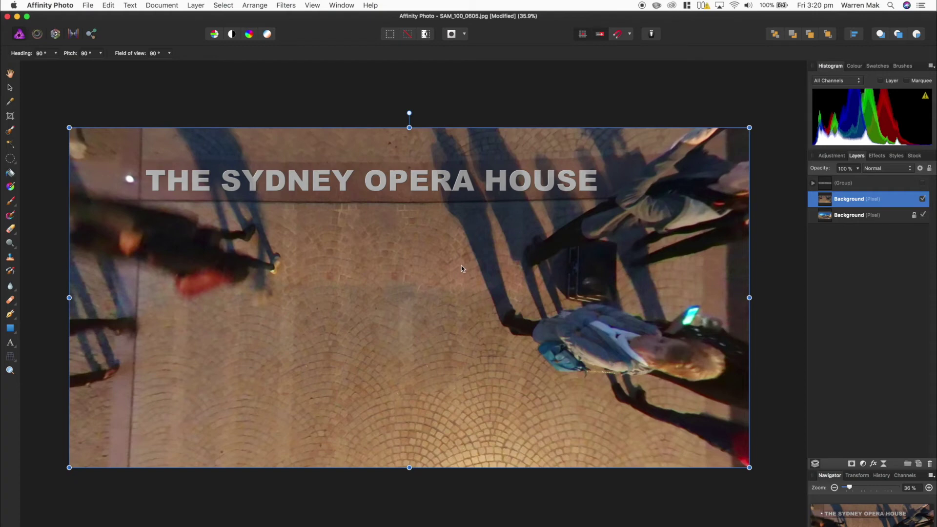
drag(461, 268, 491, 340)
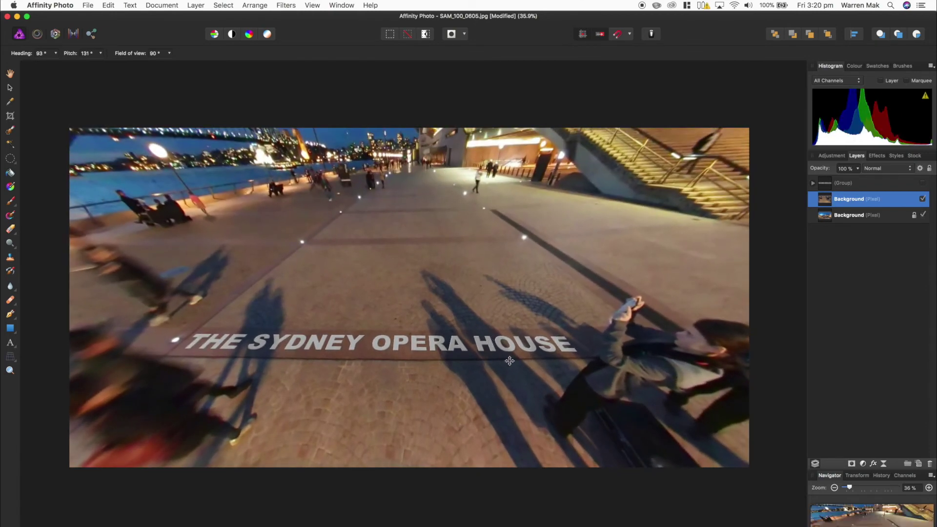
drag(505, 282, 603, 266)
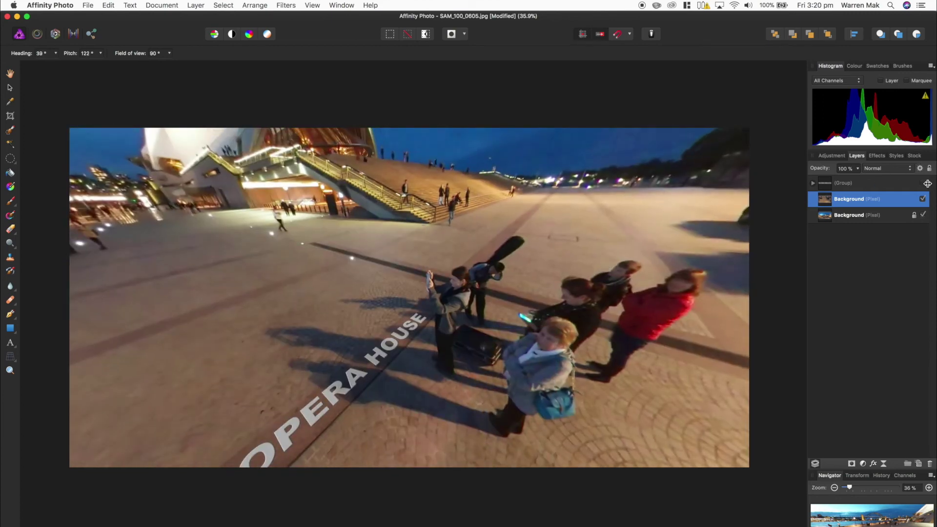
Show the title group, duplicate it, hide the top copy, and scale the lower copy down.
click(924, 183)
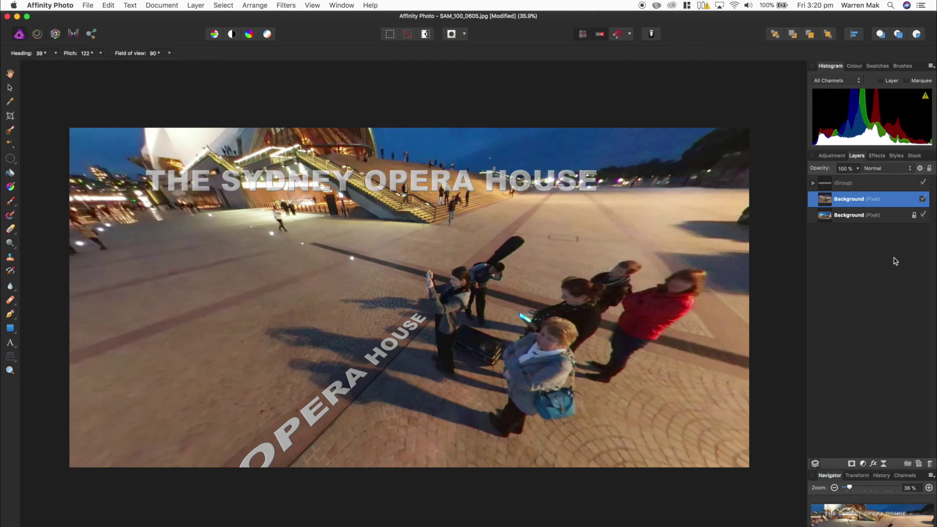
click(868, 184)
key(super+j)
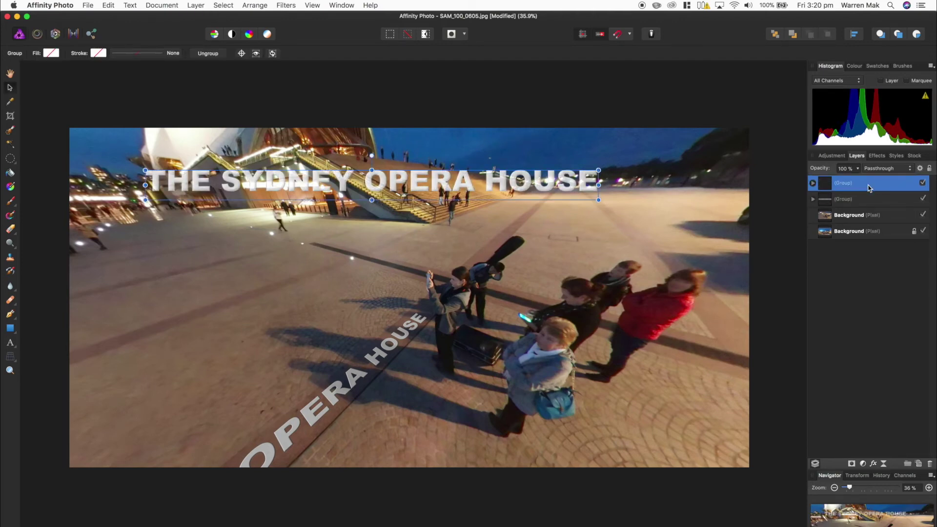
click(923, 184)
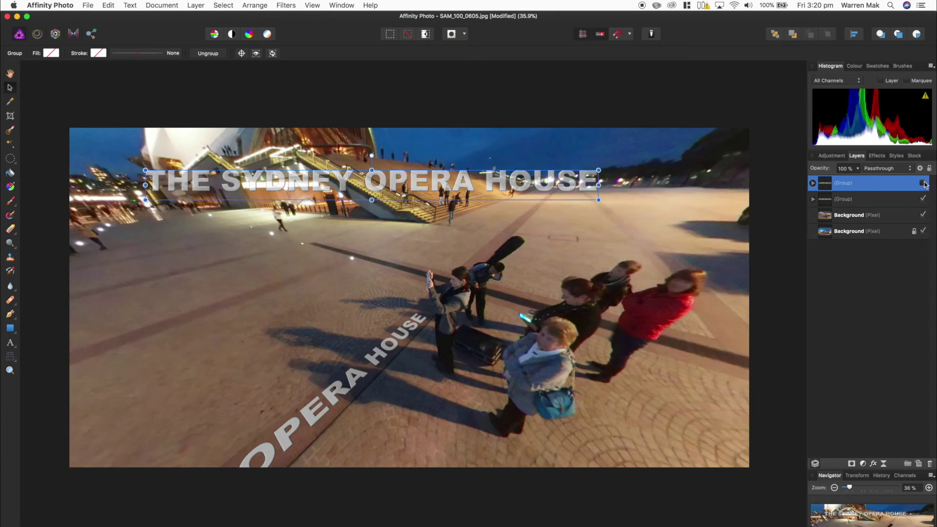
click(886, 205)
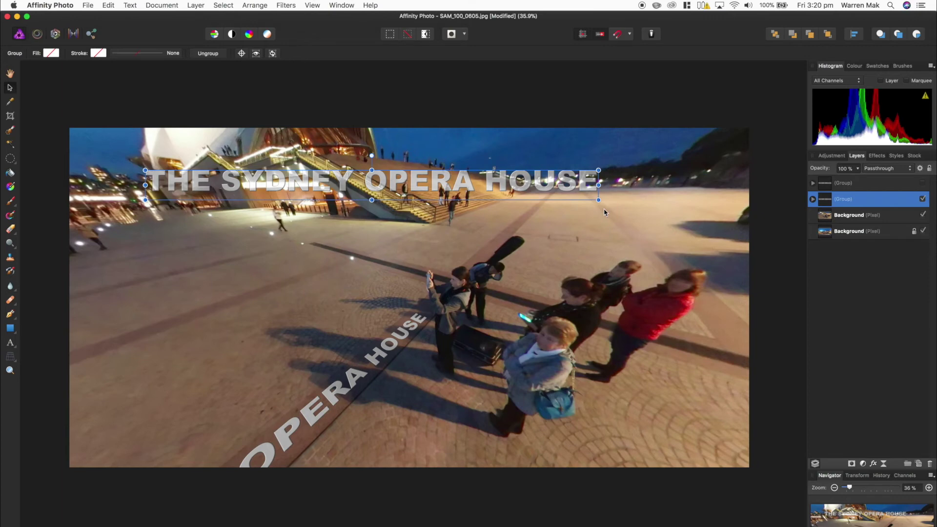
drag(598, 199, 473, 183)
scroll(399, 241, up, 8)
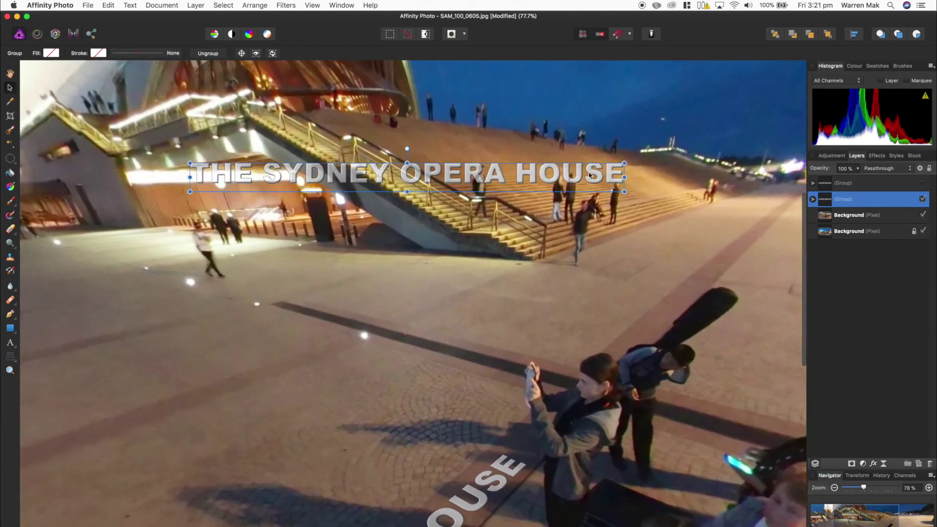
Shrink the title copy further, move it down onto the plaza paving, and rotate it slightly.
drag(625, 191, 522, 286)
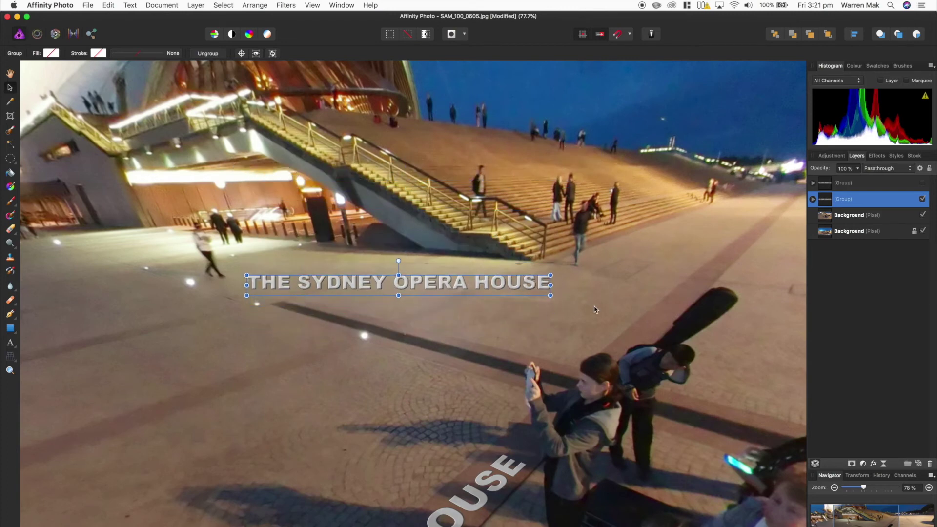
drag(438, 295, 434, 342)
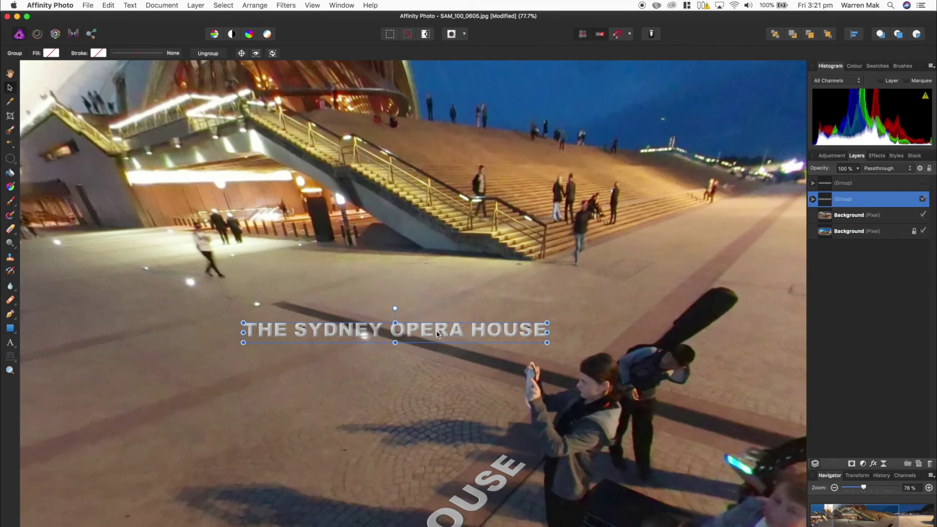
drag(548, 345, 501, 311)
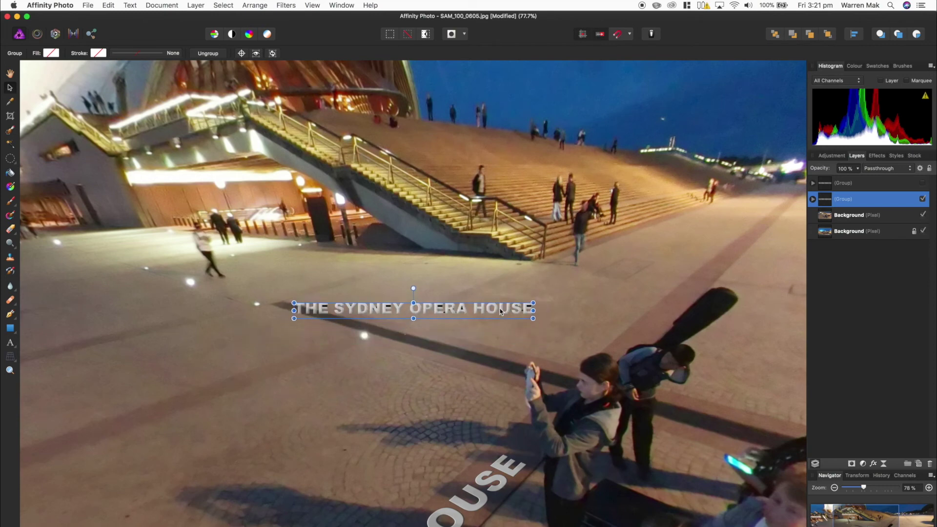
Rasterise the title group into pixels.
right_click(845, 204)
click(822, 276)
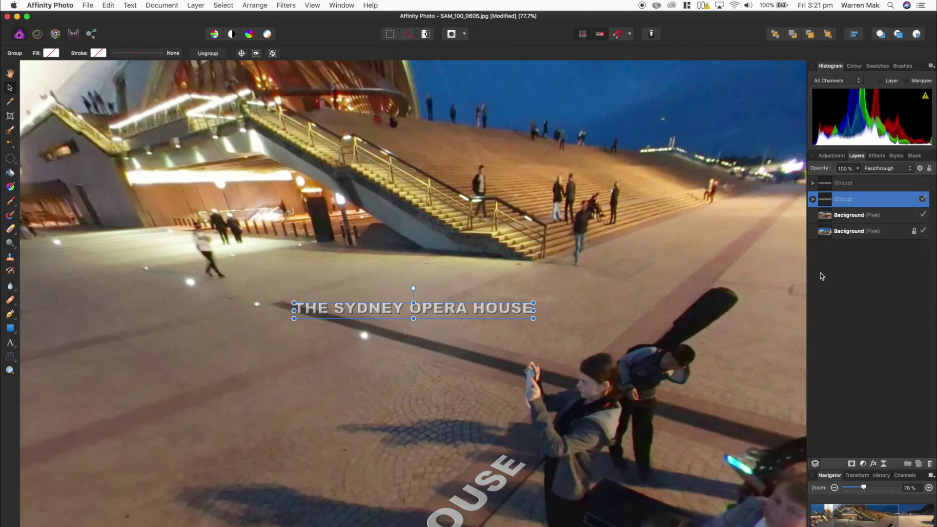
right_click(892, 206)
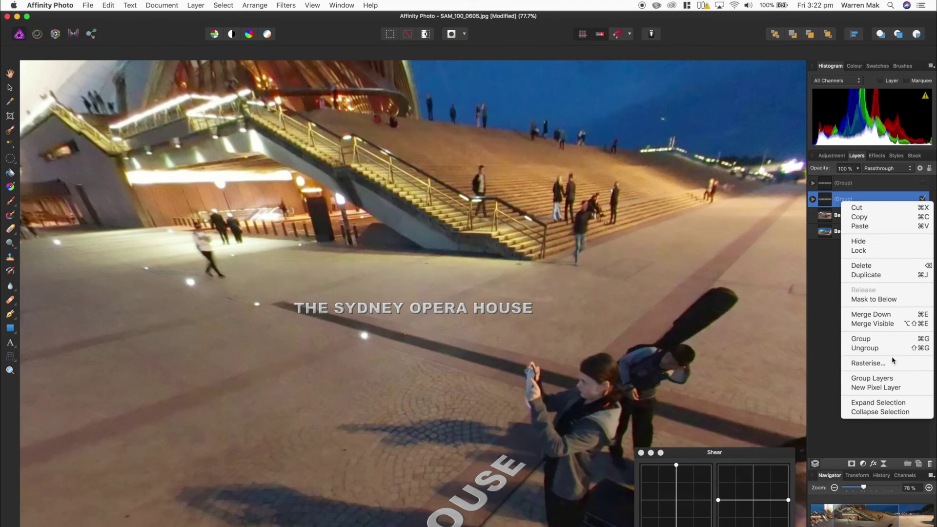
click(869, 363)
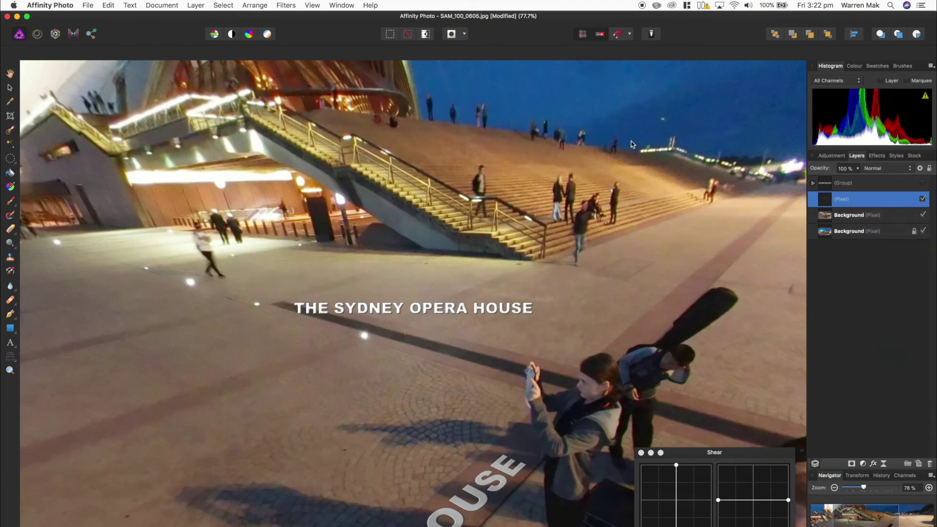
Apply a Shear distortion so the title slants diagonally across the plaza.
click(343, 4)
mouse_move(297, 4)
mouse_move(298, 39)
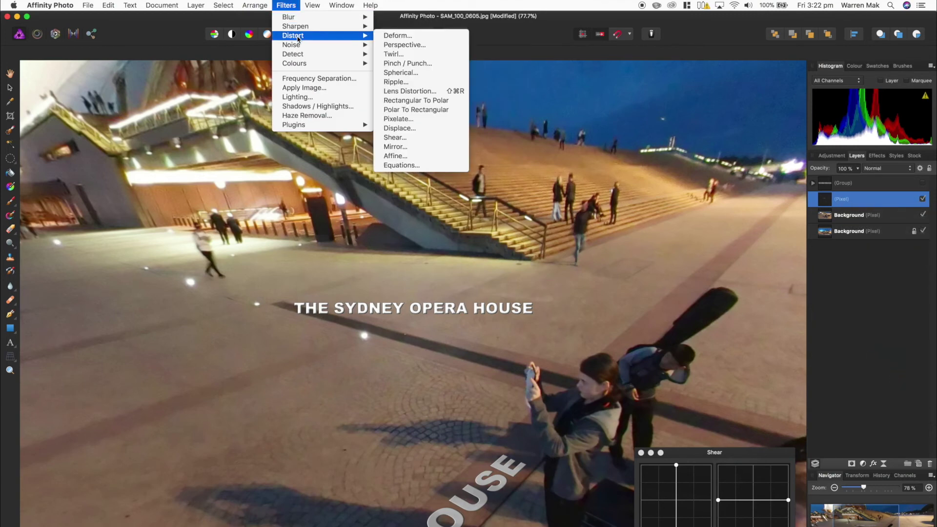
click(430, 137)
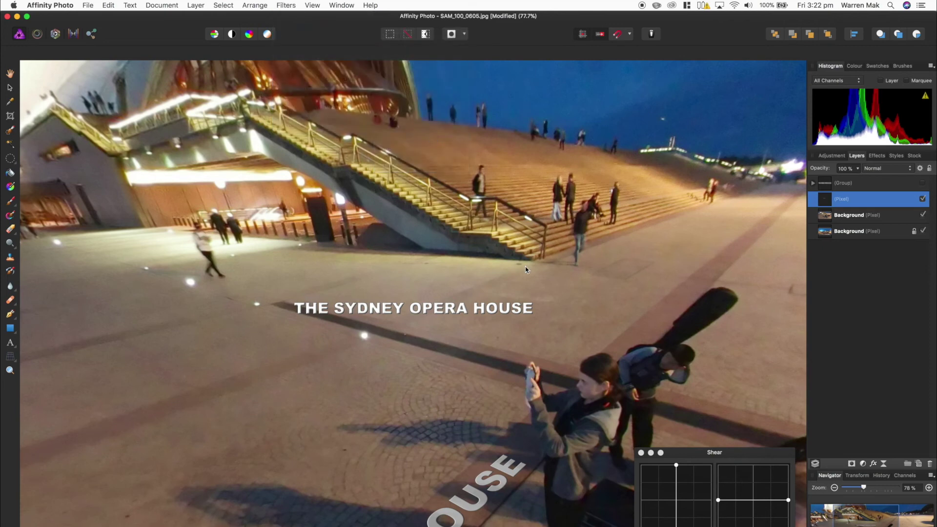
drag(699, 454, 495, 408)
drag(471, 488, 456, 485)
drag(583, 453, 585, 470)
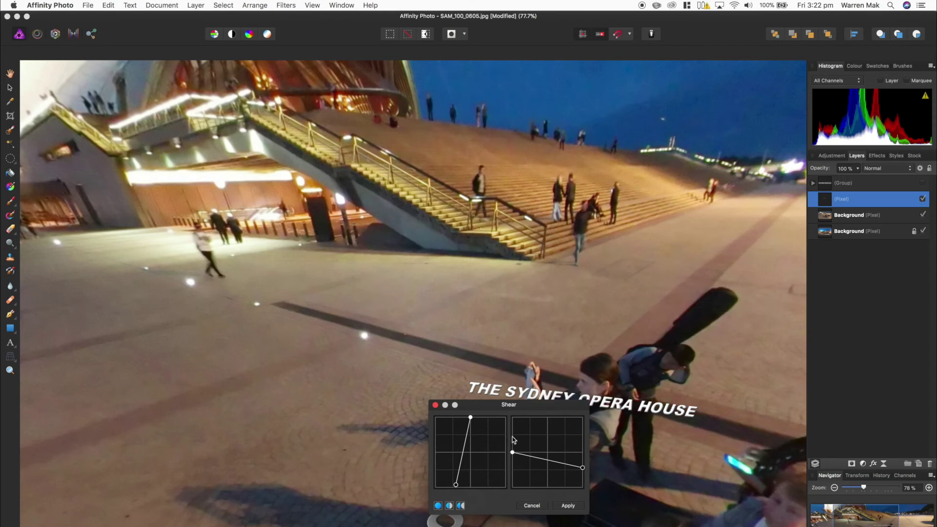
mouse_move(513, 452)
mouse_down()
mouse_move(517, 432)
mouse_move(472, 420)
mouse_move(515, 437)
mouse_up()
Apply the shear, then re-shear the title slightly and shift it down and left.
click(568, 506)
drag(539, 313, 467, 350)
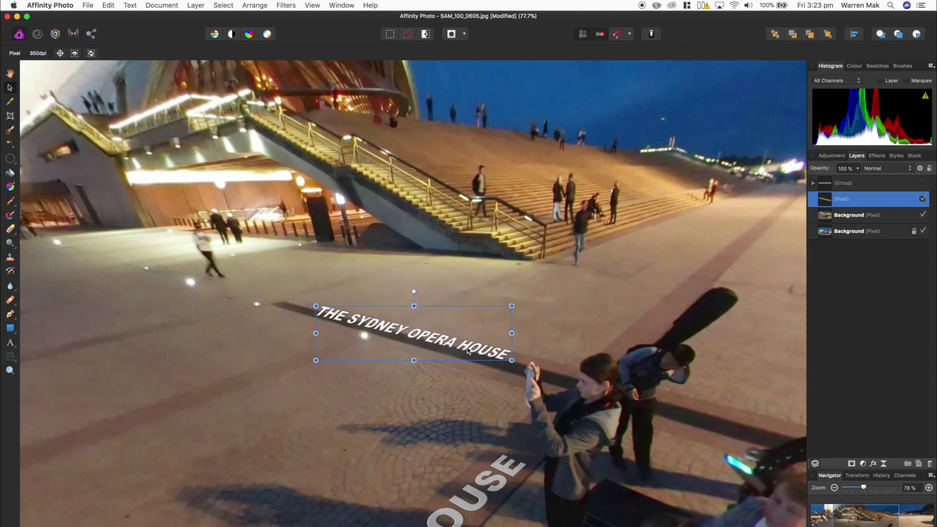
click(282, 6)
mouse_move(320, 54)
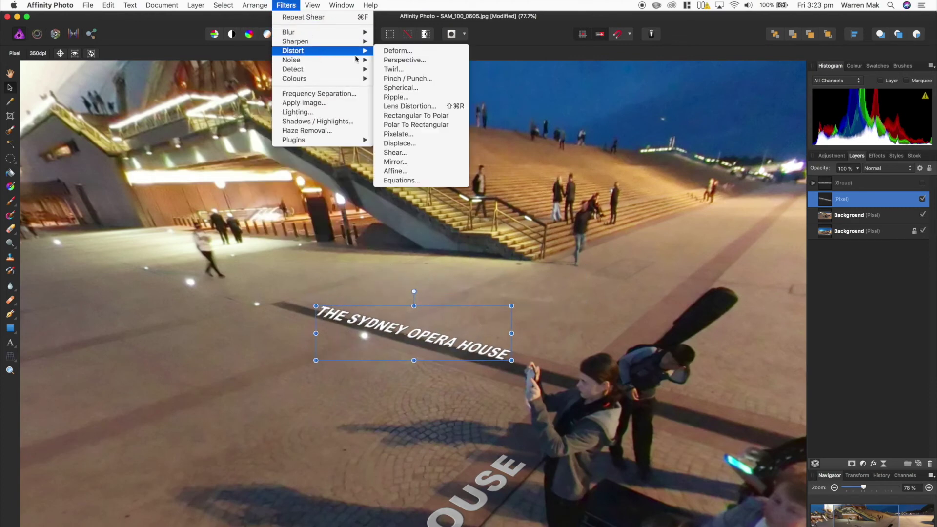
click(397, 153)
drag(719, 501, 719, 498)
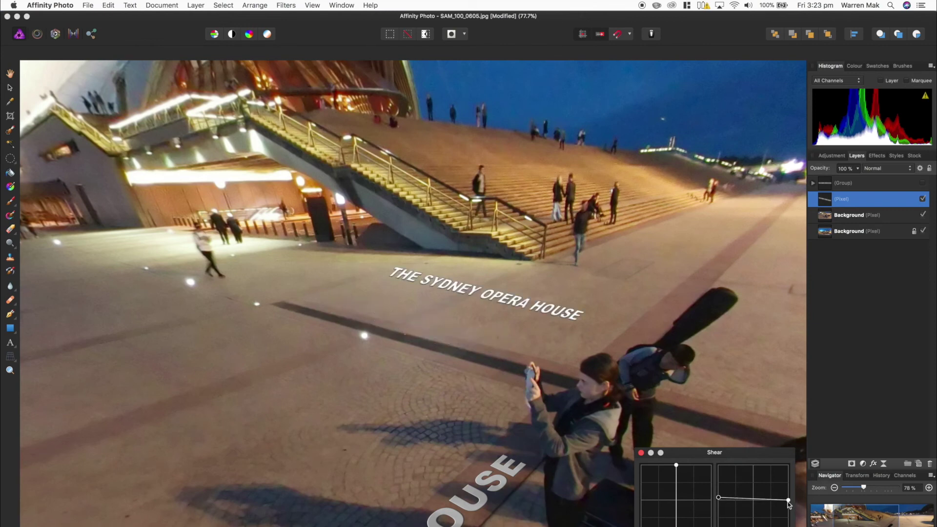
drag(496, 294, 431, 336)
Shear the title further downward and move it back up and left.
click(286, 5)
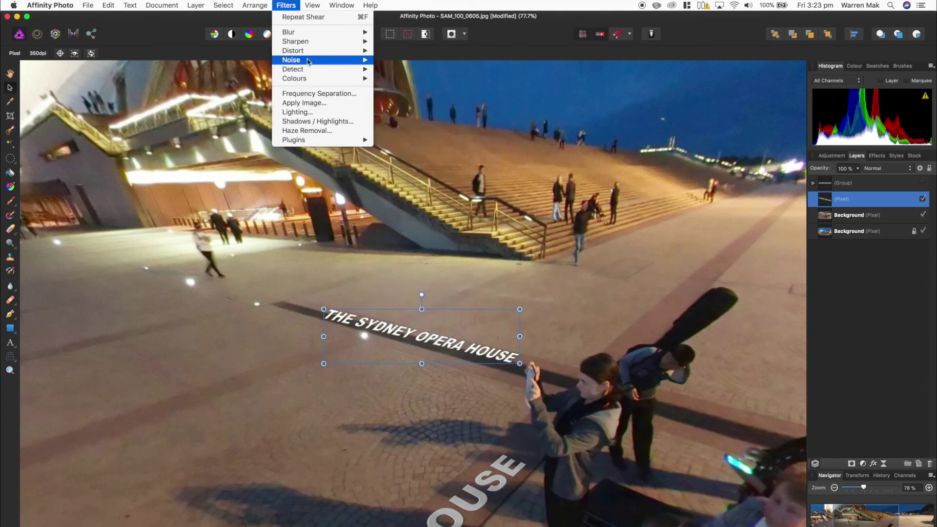
mouse_move(307, 51)
click(438, 153)
drag(789, 503, 787, 514)
key(Return)
key(v)
drag(480, 434, 478, 364)
Try another downward shear and move it onto the shadow, then undo the change.
click(286, 5)
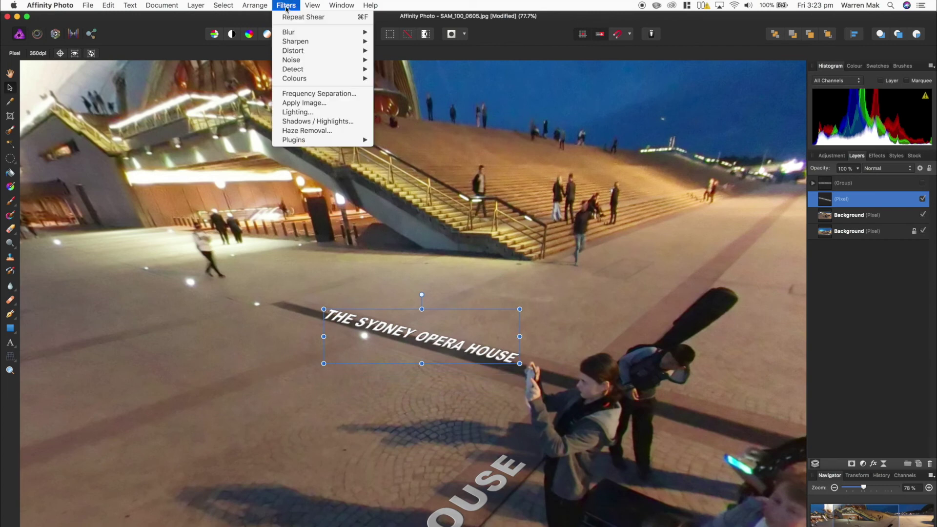
mouse_move(302, 52)
click(419, 153)
drag(788, 503, 788, 515)
key(Return)
drag(492, 411, 487, 365)
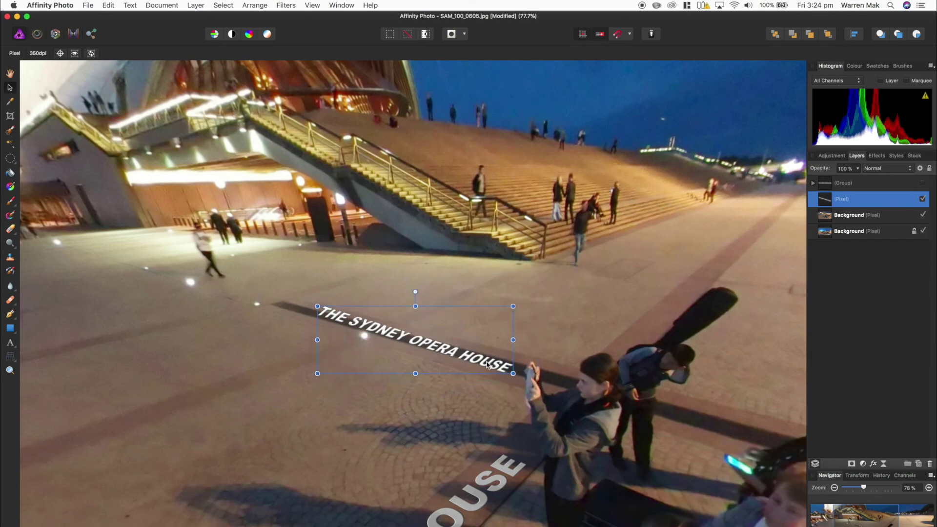
key(super+z)
Re-shear the title along the shadow line and raise it about 80 px.
click(286, 5)
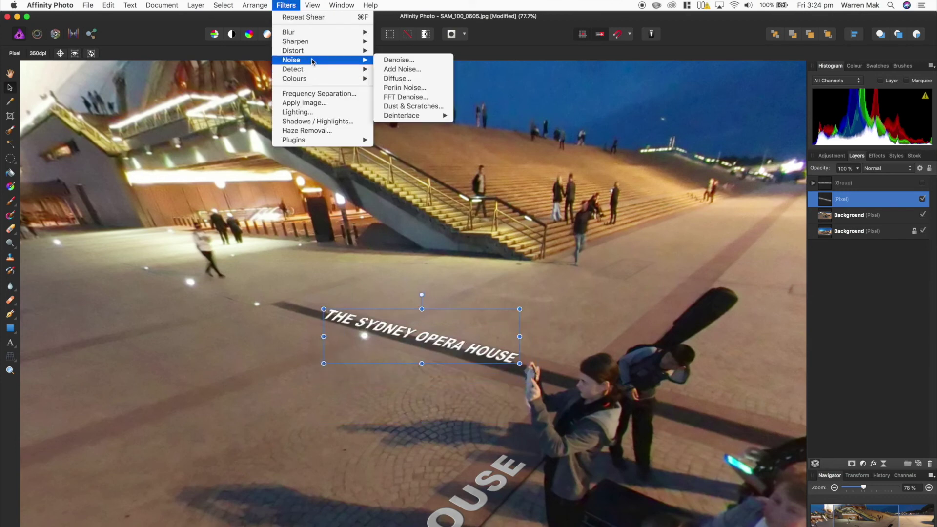
mouse_move(293, 50)
click(395, 152)
drag(790, 505, 789, 510)
key(Return)
drag(481, 396, 476, 357)
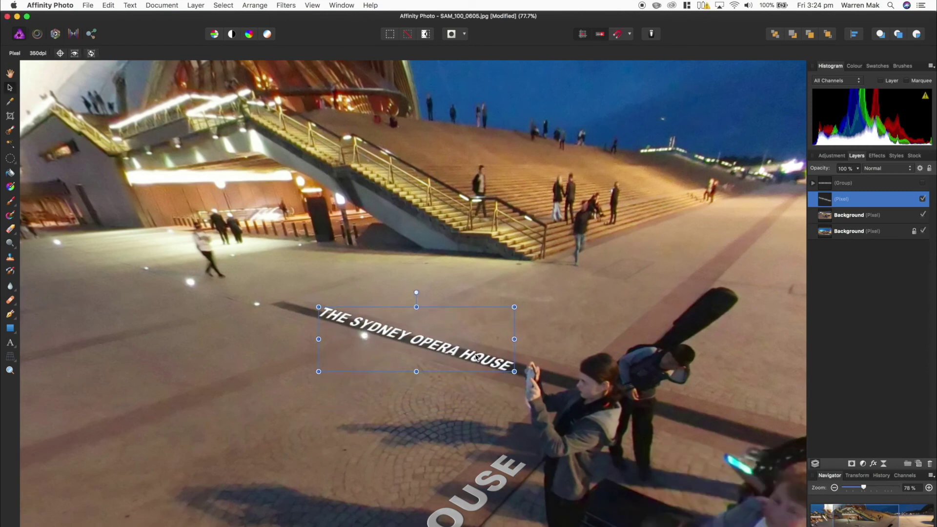
Enlarge the title slightly, undo the oversized resizes, and slide it up-left along the shadow.
drag(319, 371, 315, 376)
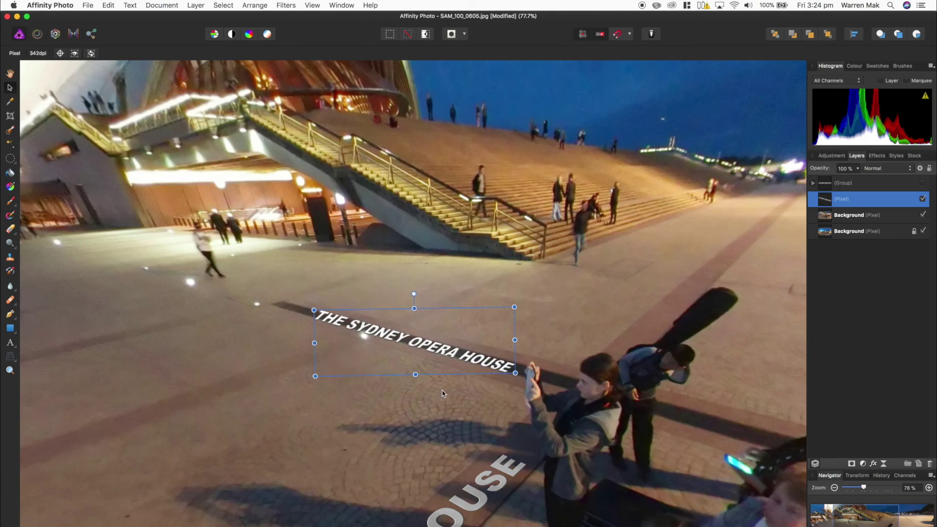
drag(499, 364, 503, 365)
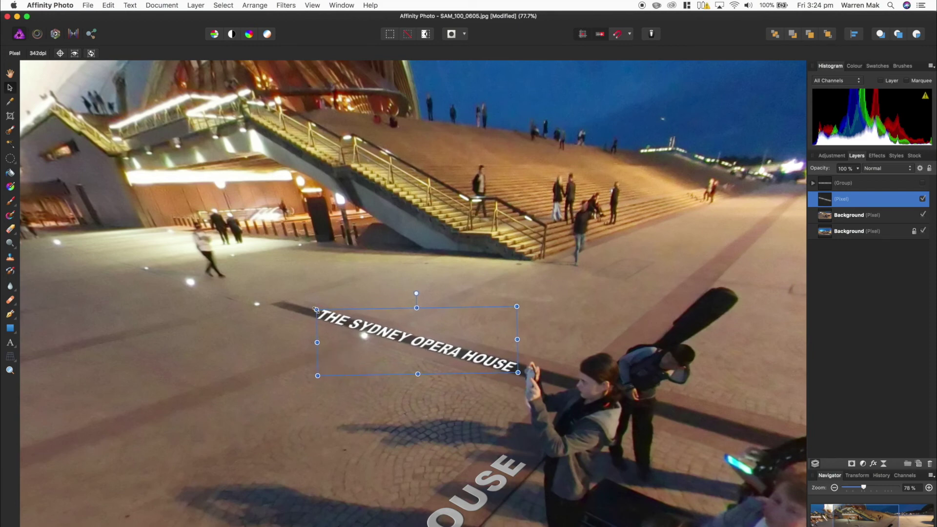
drag(317, 309, 269, 293)
key(super+z)
drag(518, 372, 586, 389)
key(super+z)
drag(385, 330, 352, 321)
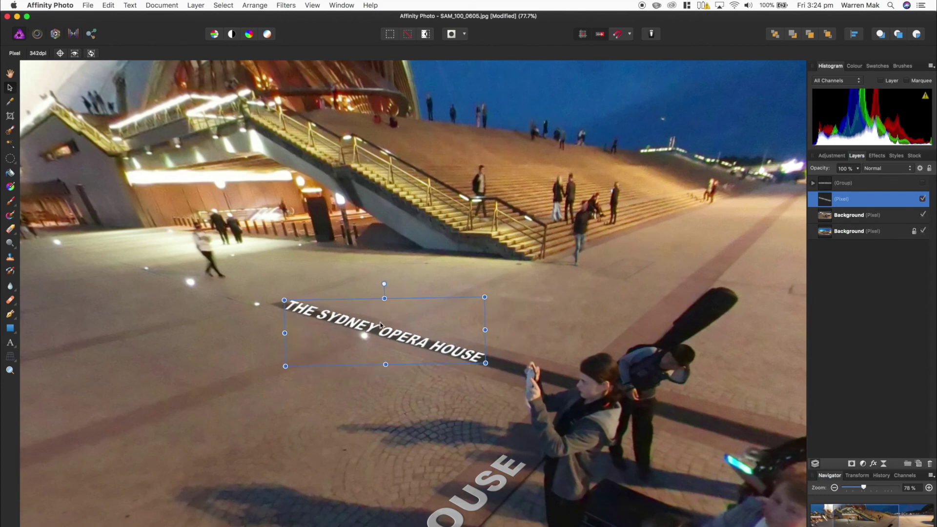
right_click(869, 203)
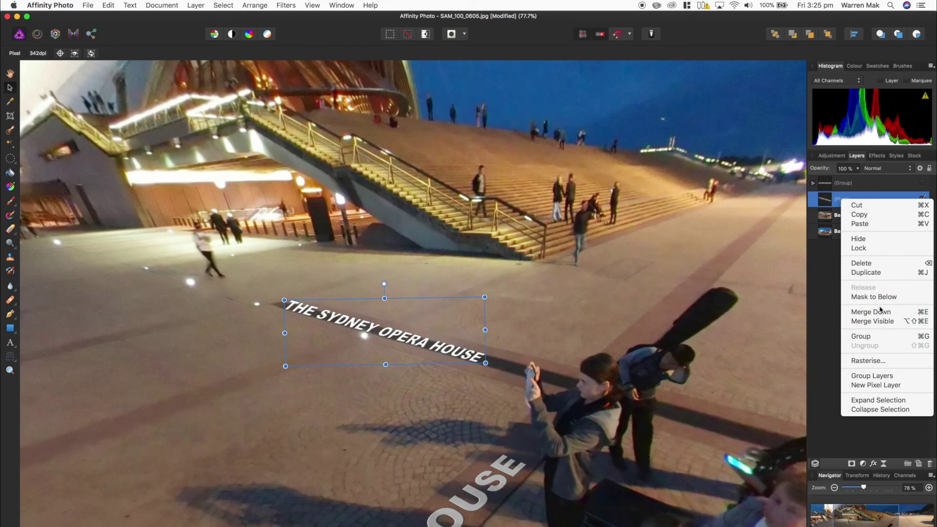
key(Escape)
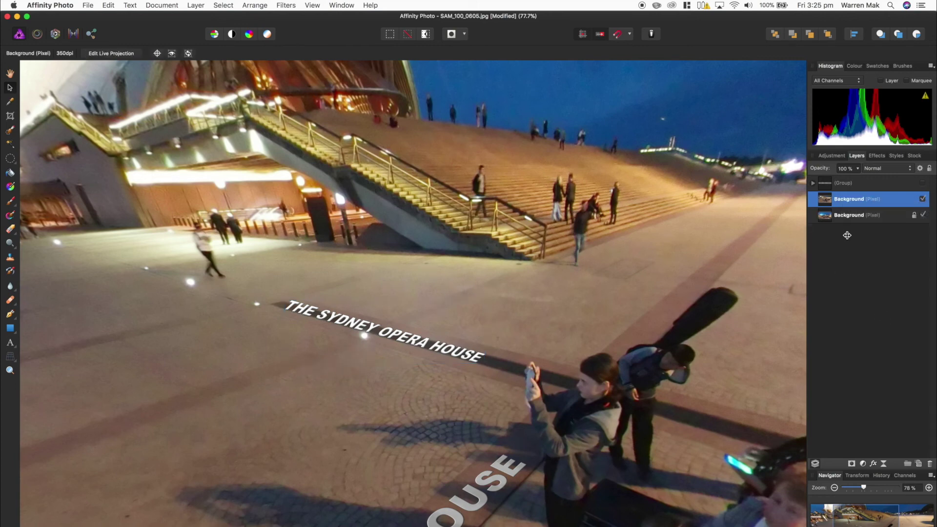
click(922, 184)
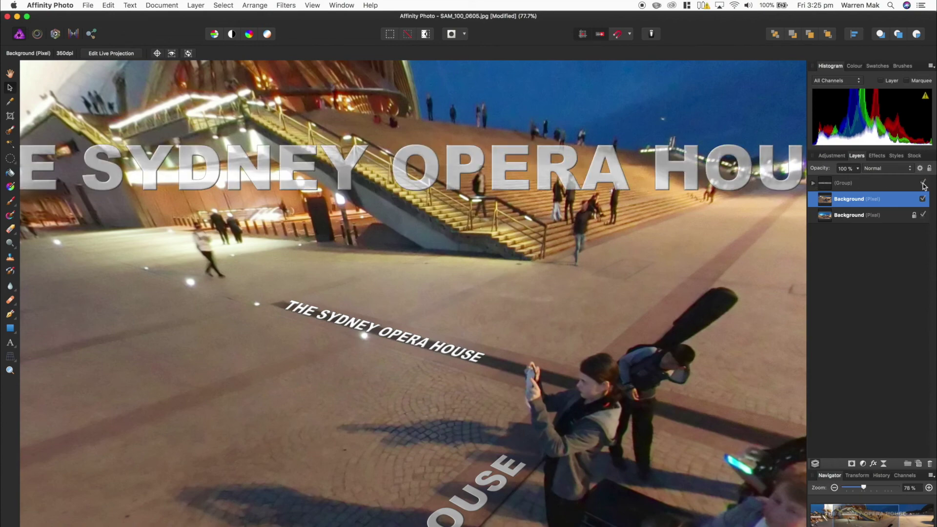
scroll(717, 194, down, 5)
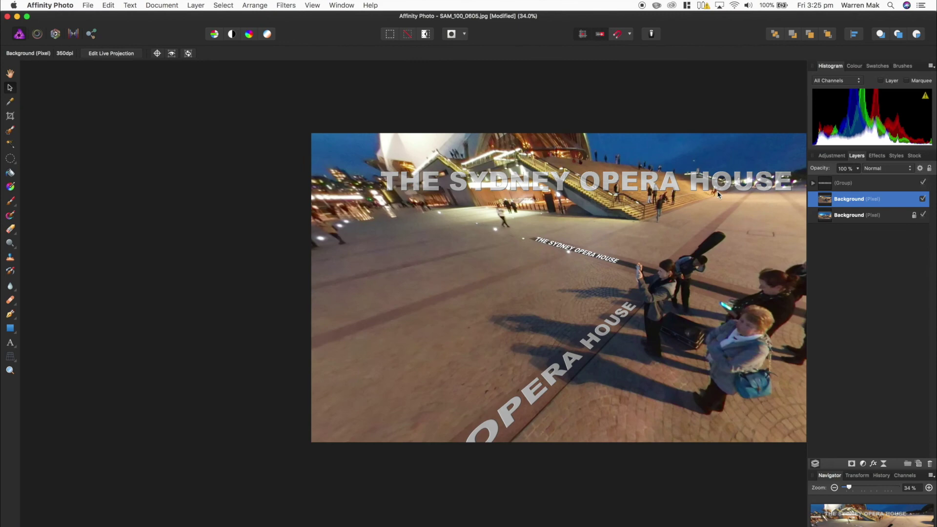
scroll(718, 194, right, 8)
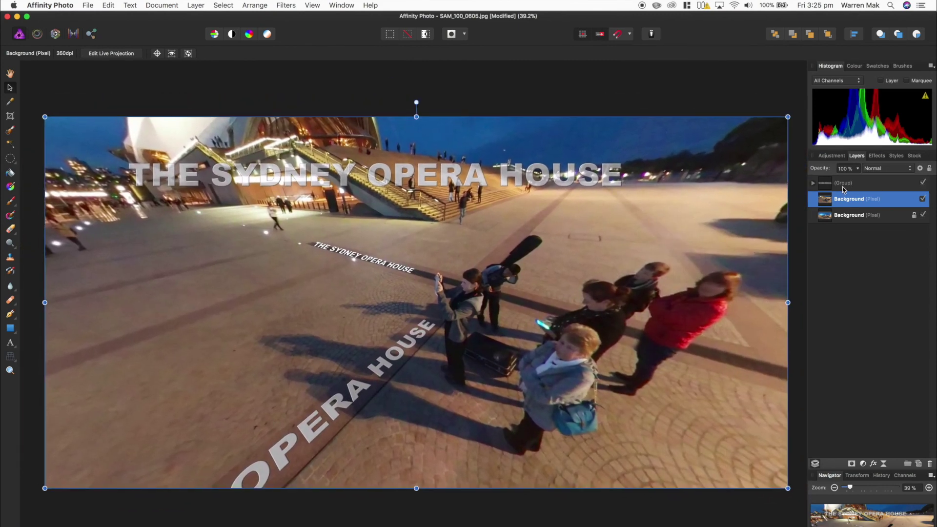
Hide the spare title group and rotate the 360° view toward the Harbour Bridge.
click(923, 182)
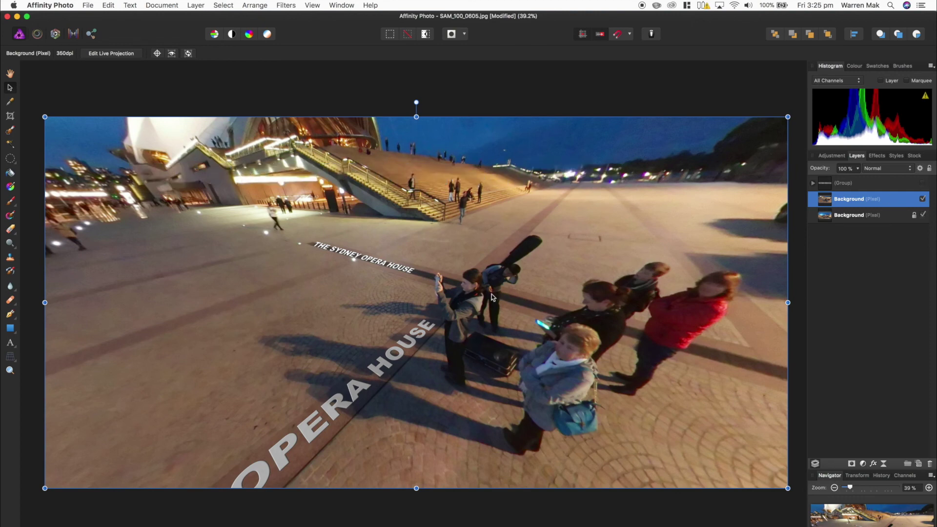
click(119, 53)
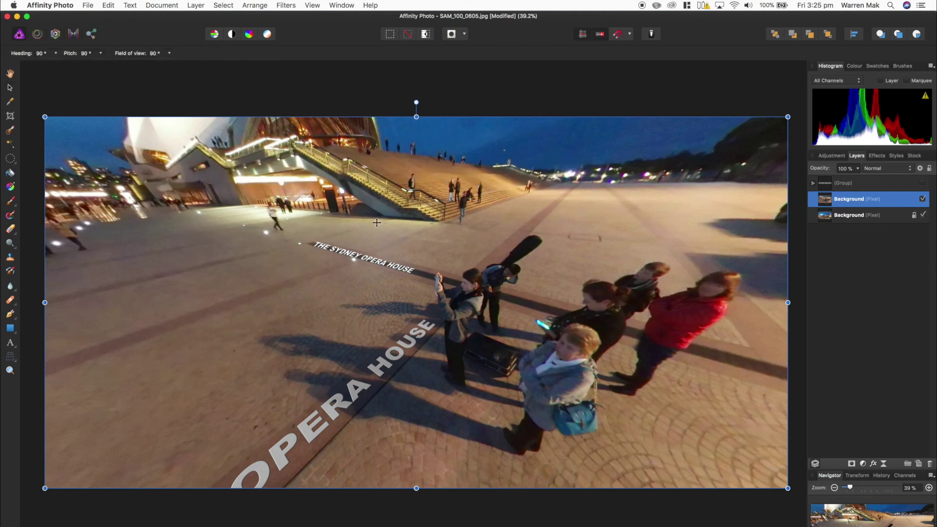
drag(377, 223, 410, 195)
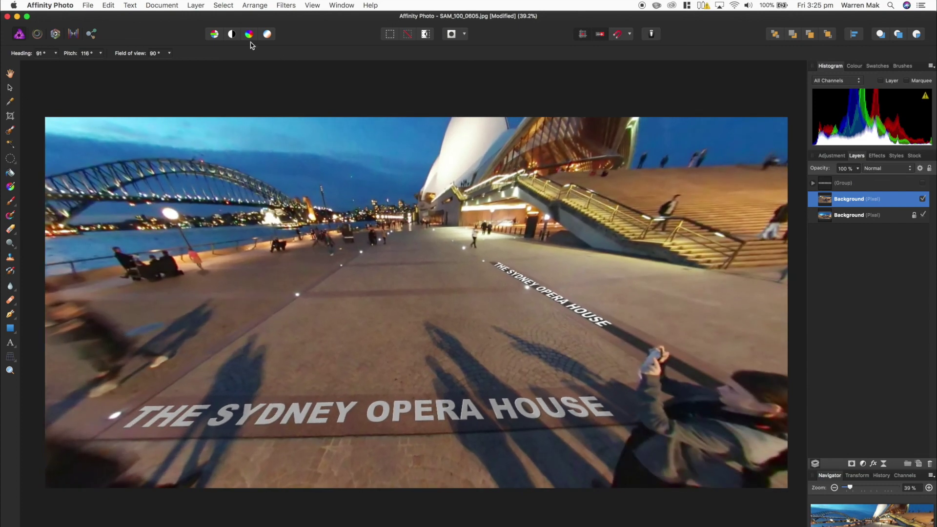
click(201, 6)
mouse_move(237, 112)
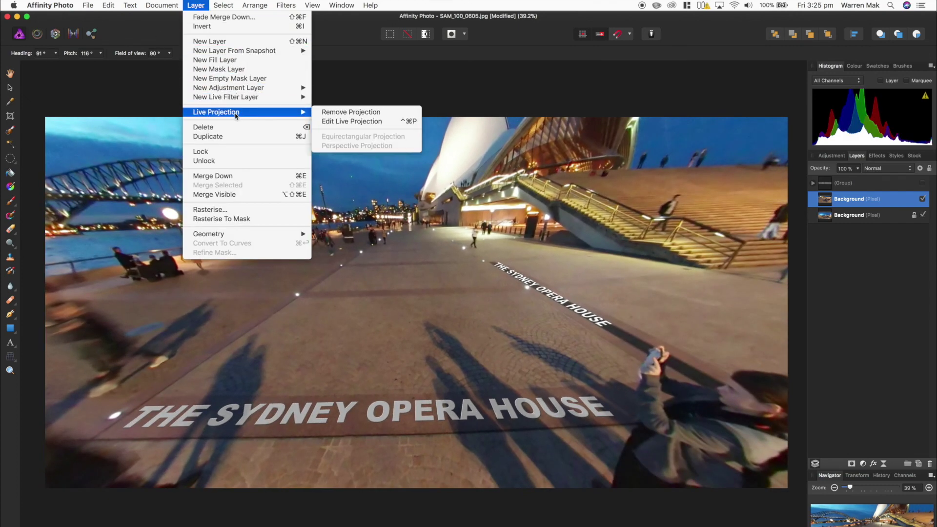
Remove the live projection, zoom out over the flat panorama, and select the panorama layer.
click(371, 113)
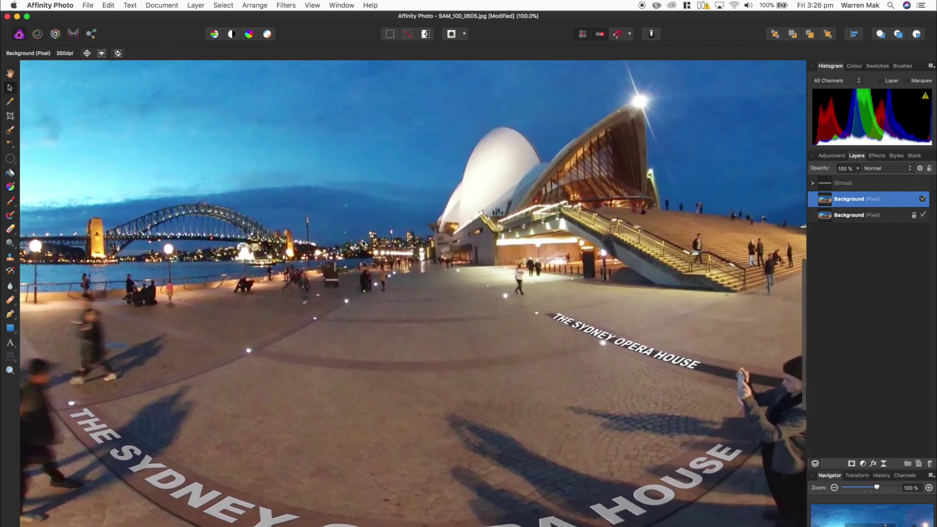
scroll(362, 242, down, 8)
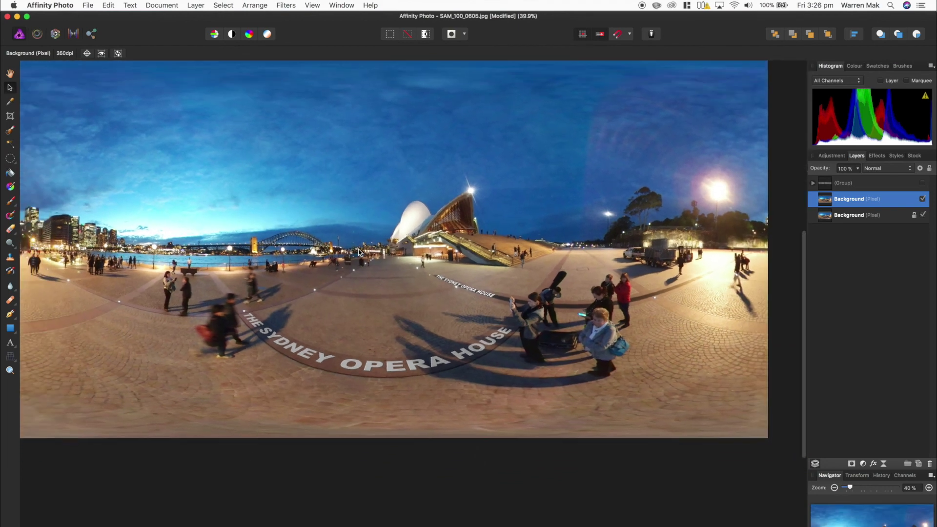
scroll(395, 215, up, 2)
scroll(394, 214, up, 1)
scroll(394, 215, right, 1)
click(394, 214)
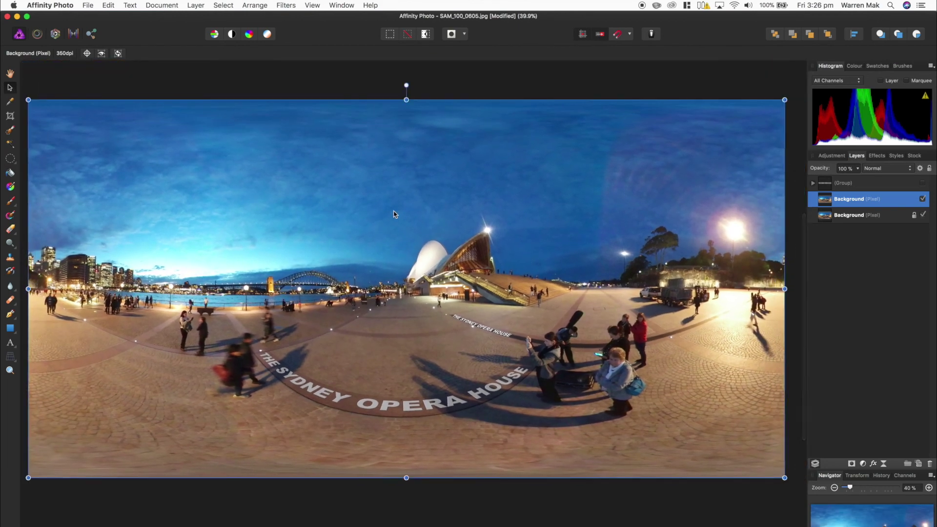